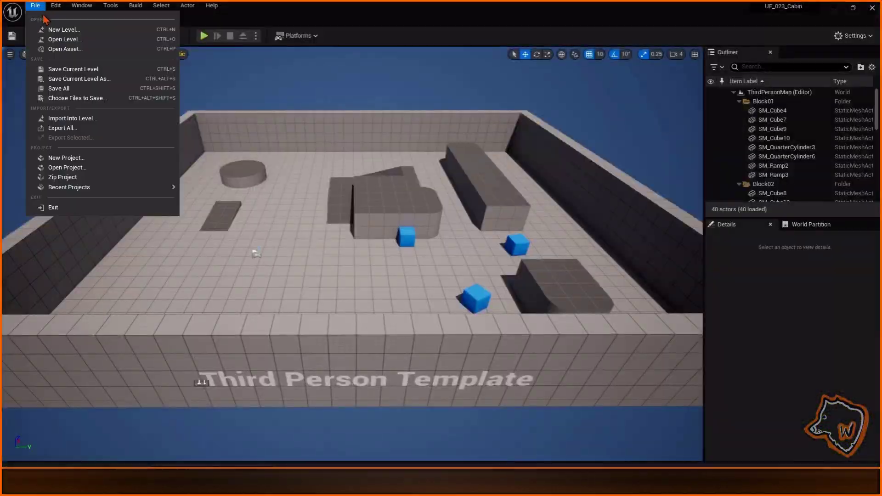
Step: Create an empty open-world level and save it as 023
click(64, 29)
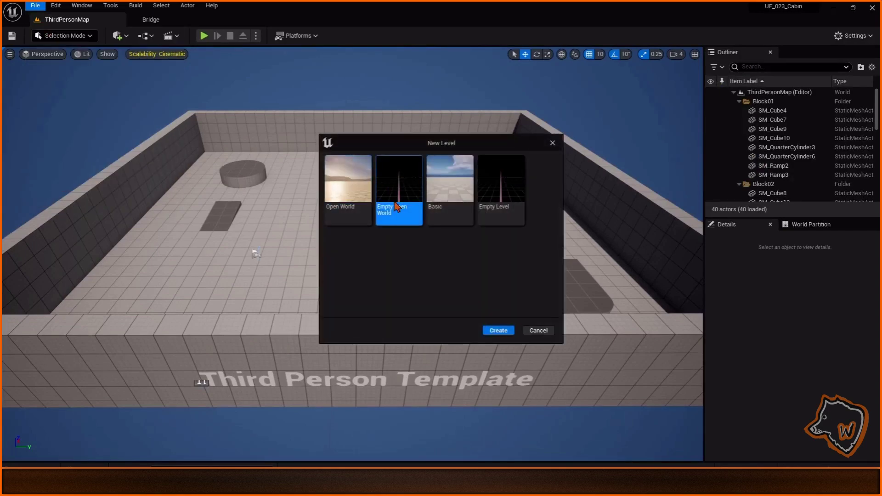
click(498, 329)
key(ctrl+s)
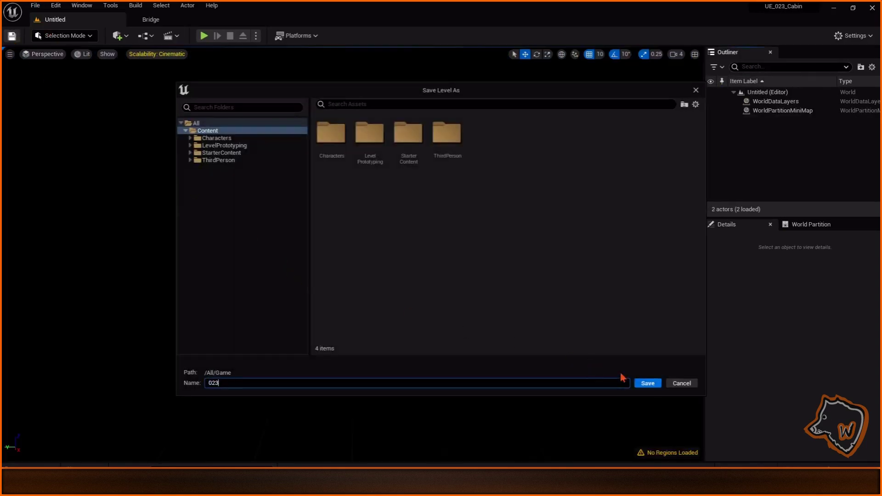
click(647, 383)
Step: Add a sky light, sun light, sky atmosphere, volumetric clouds and height fog
click(82, 5)
click(128, 104)
click(394, 125)
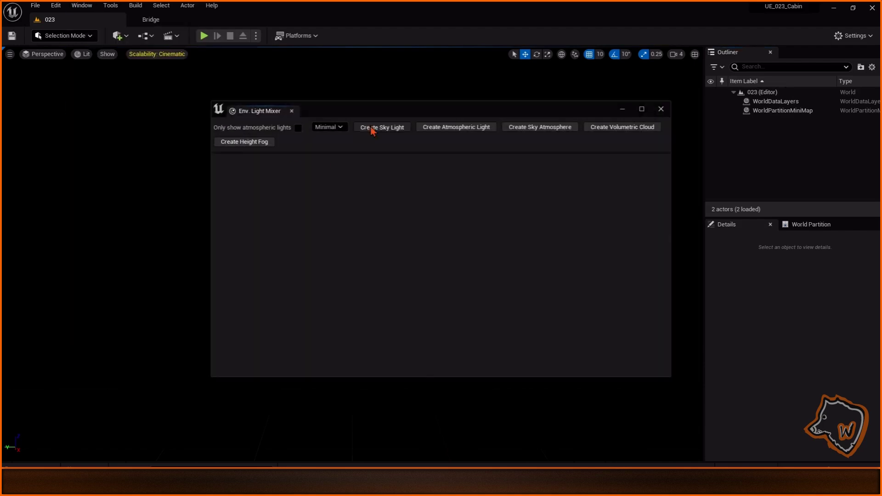
click(393, 126)
click(393, 126)
click(394, 126)
click(394, 126)
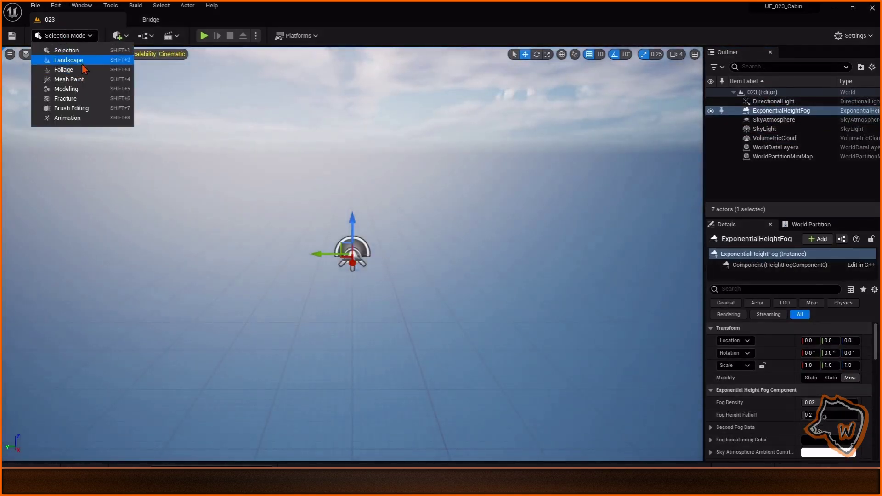
Step: Create a new landscape and add Procedural Biomes to the project from the Vault
click(69, 60)
click(137, 317)
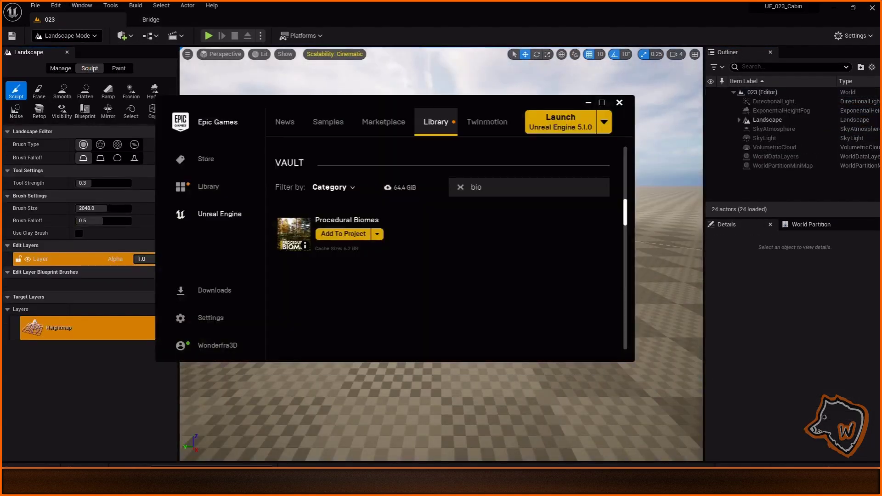
click(350, 287)
drag(530, 179, 541, 299)
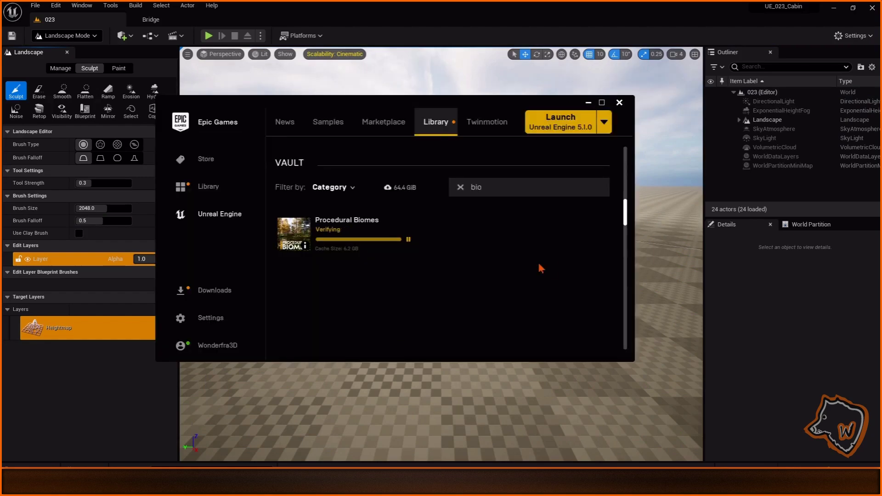
click(588, 102)
Step: Select all 16 landscape streaming proxies and assign the MI_Mediterranean landscape material
click(66, 36)
click(88, 54)
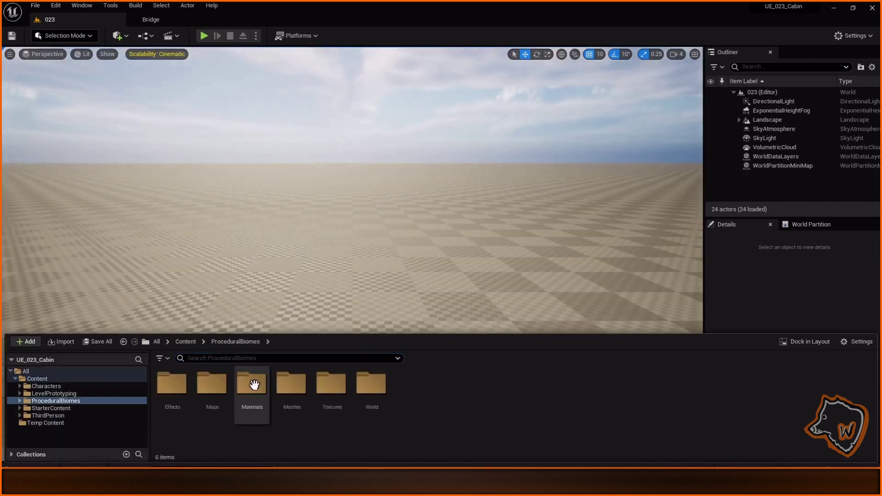
double_click(254, 385)
double_click(167, 299)
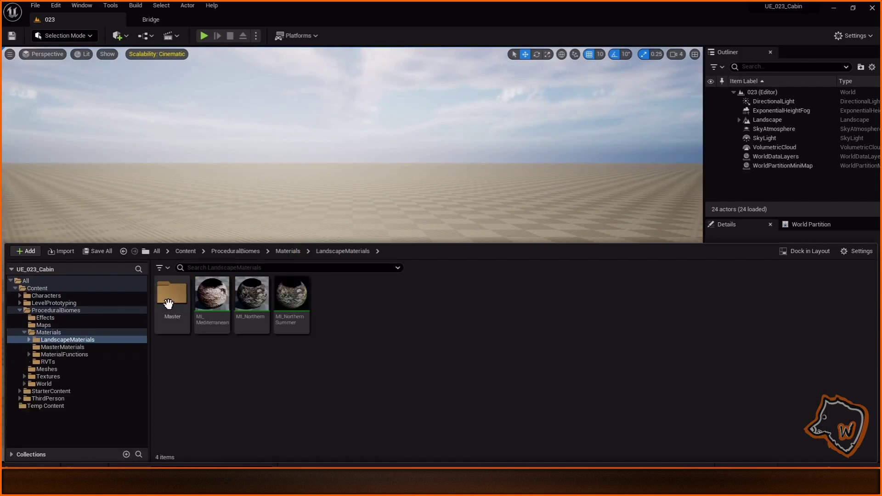
click(739, 119)
click(787, 173)
shift+click(788, 147)
scroll(776, 312, down, 5)
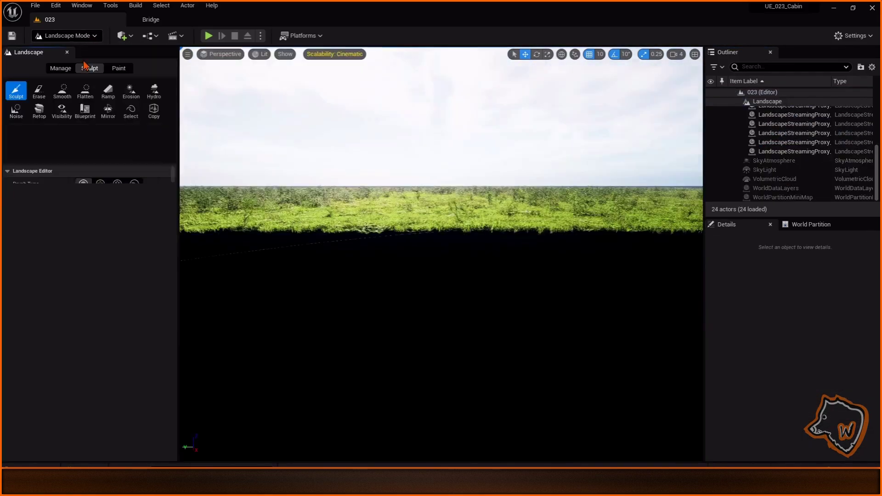
click(146, 345)
Step: Create layer infos for MGround, Sand and the other layers, reapply the material, and show Plugins
click(476, 336)
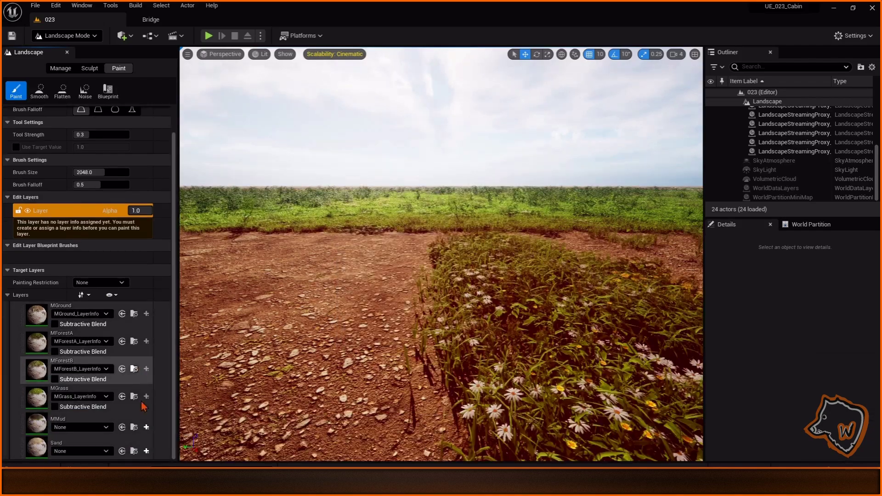
click(146, 451)
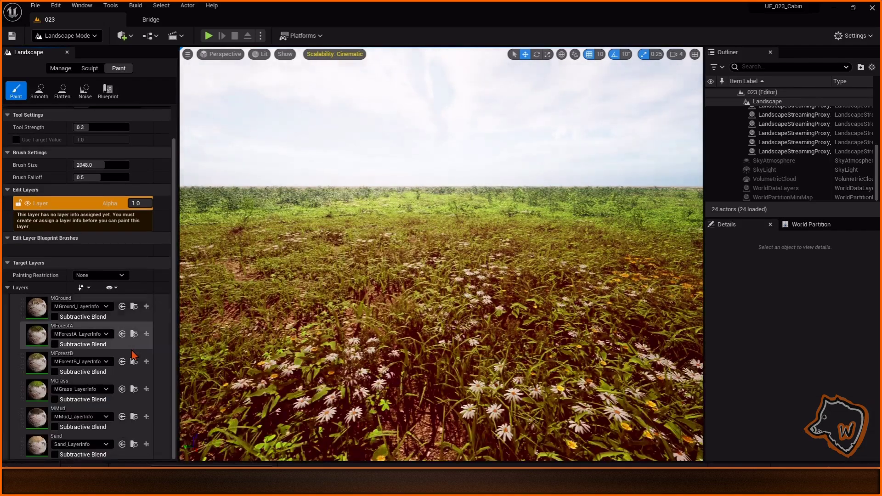
click(787, 152)
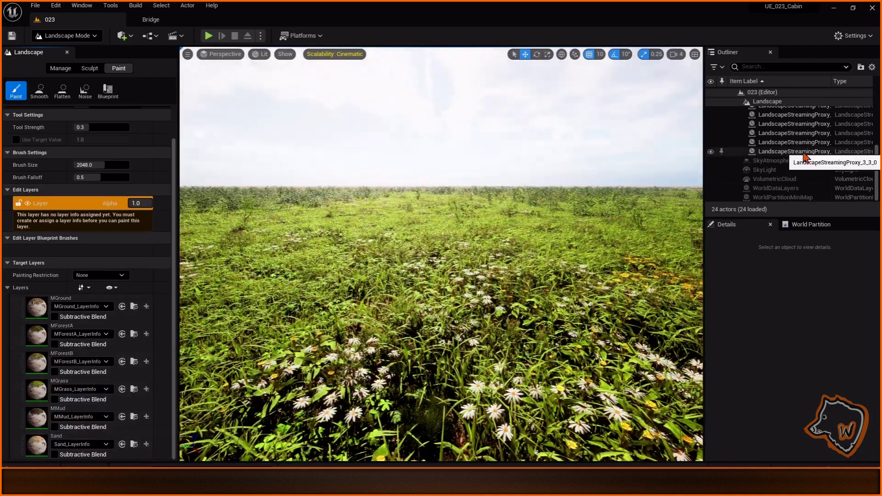
shift+click(788, 105)
click(849, 298)
click(789, 179)
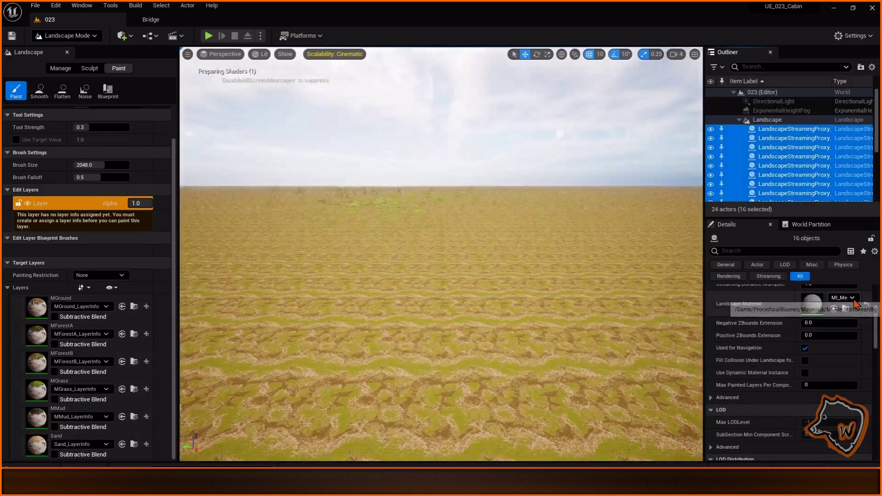
click(849, 297)
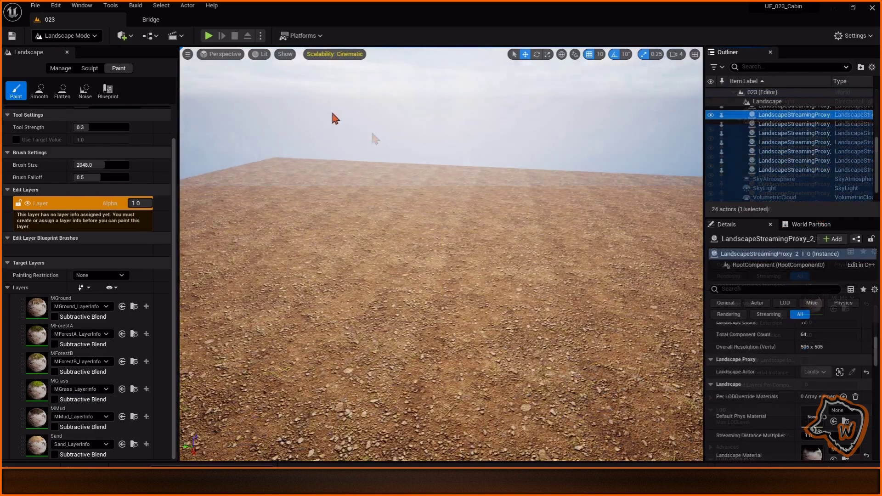
click(56, 5)
click(74, 138)
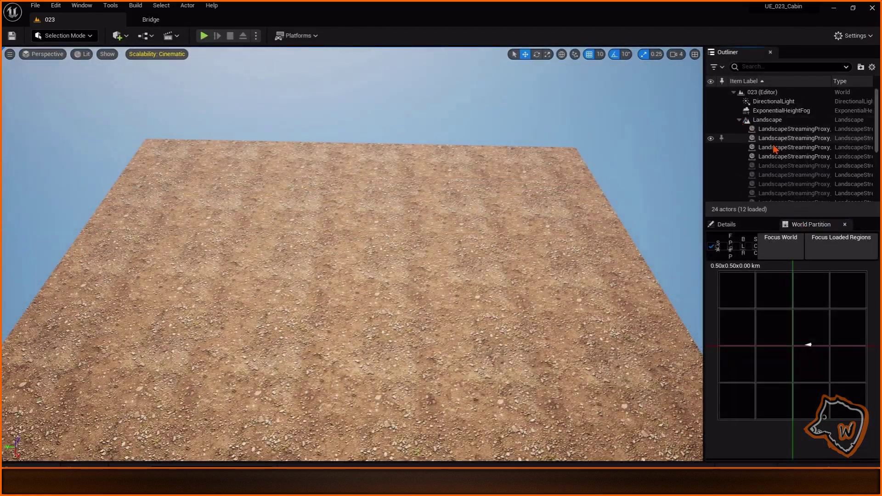
Step: Mark the whole world area in World Partition and load that region
drag(723, 395, 857, 288)
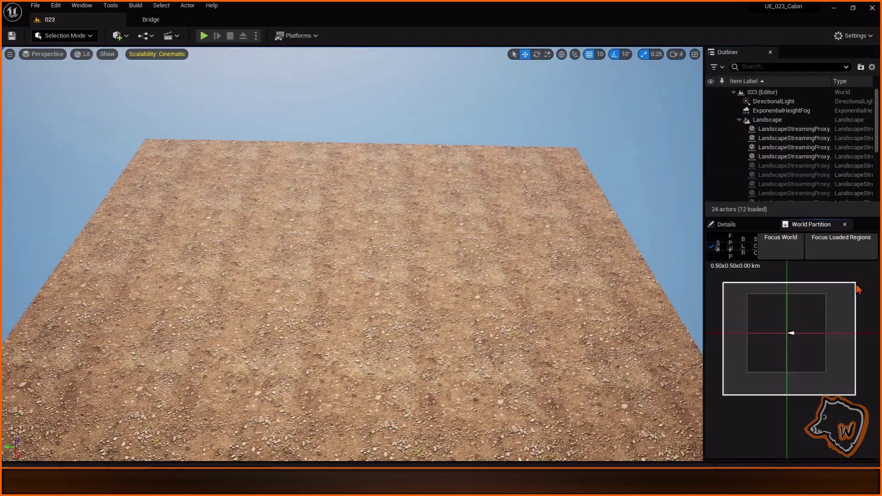
click(818, 329)
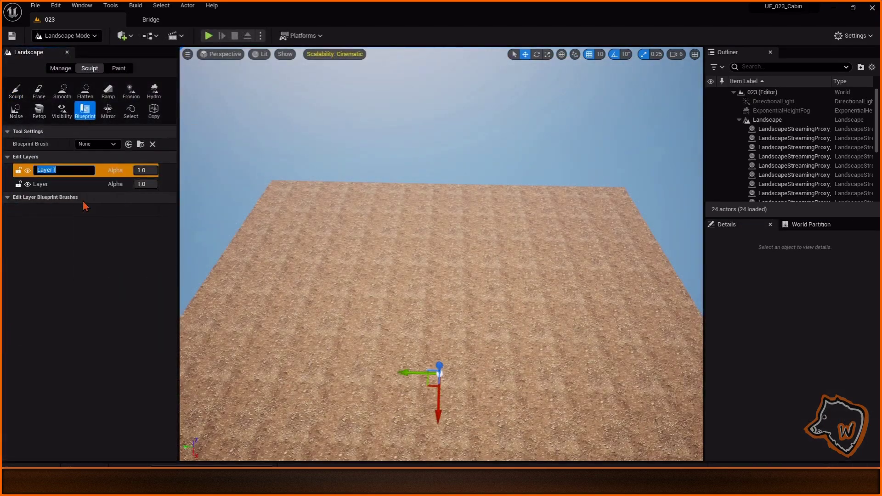
Step: Place a CustomBrush_Landmass on the landscape and add a point to its spline
click(355, 228)
right_click(354, 240)
key(Escape)
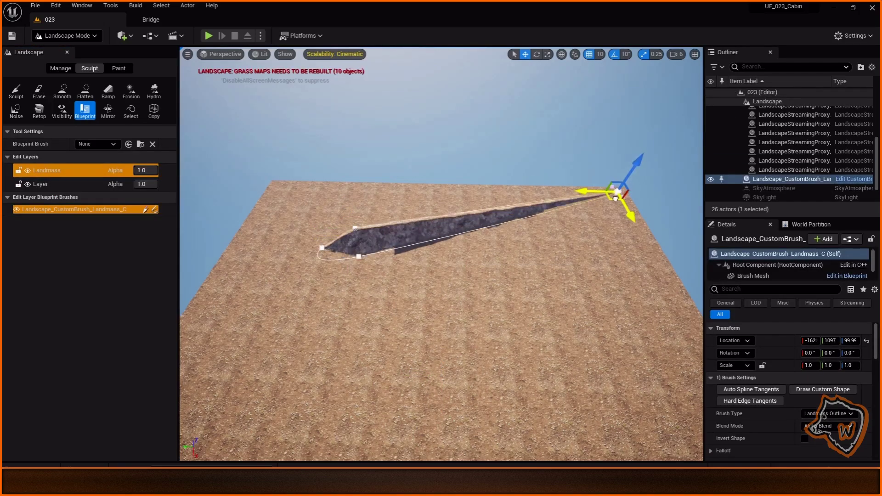
click(481, 243)
right_click(385, 221)
Step: Drag the spline points outward and add another to form a large raised plateau
drag(338, 232, 268, 190)
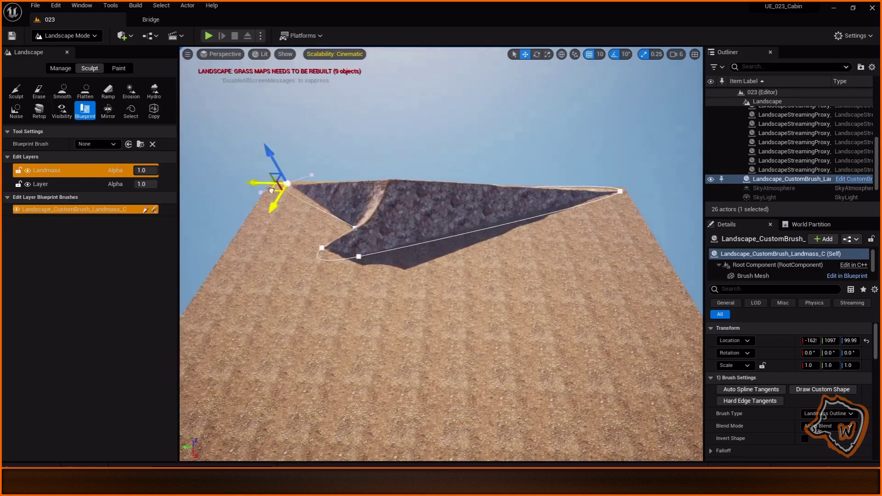
mouse_move(227, 230)
mouse_down()
mouse_move(515, 236)
mouse_move(491, 296)
mouse_move(275, 256)
mouse_move(247, 275)
mouse_move(270, 329)
mouse_up()
right_drag(270, 328, 257, 288)
right_click(257, 288)
click(286, 295)
right_drag(364, 157, 566, 303)
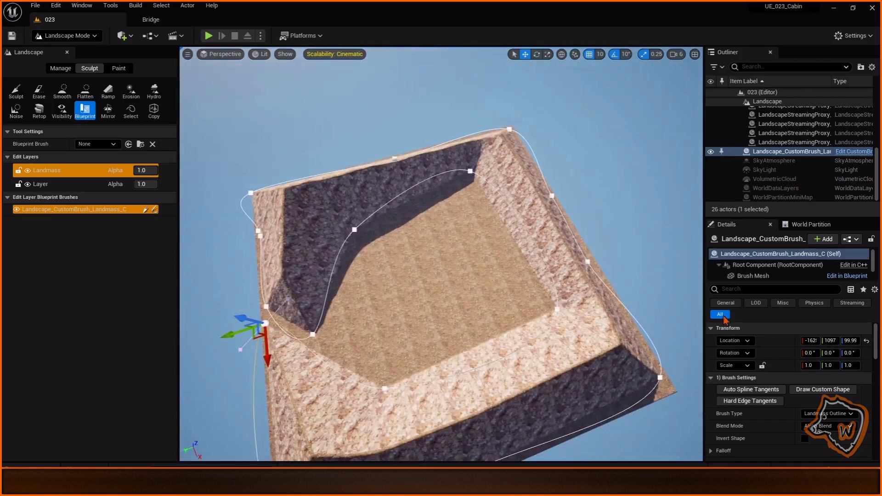
Step: Set the landmass falloff angle to 30, displacement height to 600 and blur size to 10
scroll(757, 327, down, 5)
key(Return)
scroll(784, 391, down, 6)
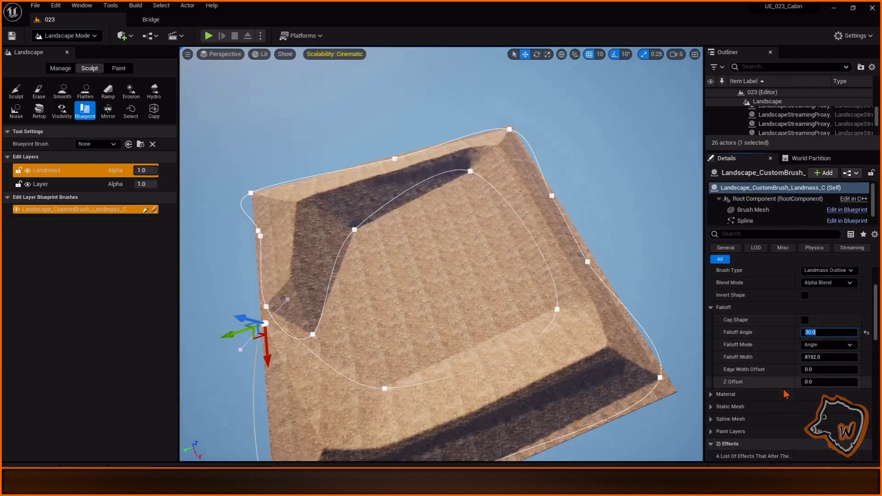
scroll(712, 370, down, 3)
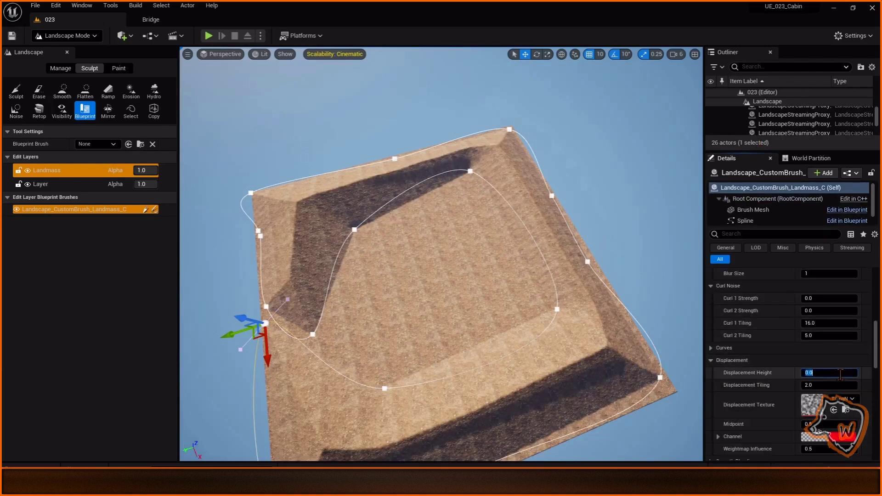
click(840, 373)
scroll(787, 364, up, 2)
click(830, 302)
text(10)
key(Return)
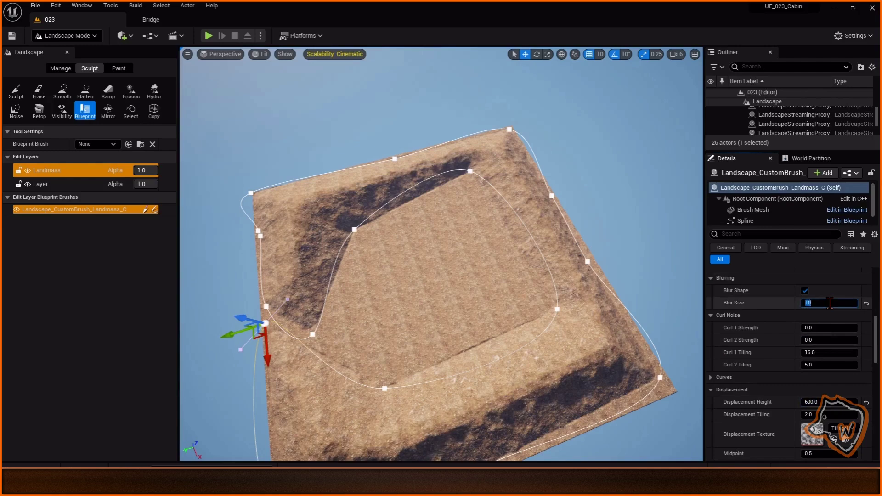
Step: Add two spline points, then raise falloff angle to 40 and displacement height to 1000
right_click(524, 250)
click(537, 259)
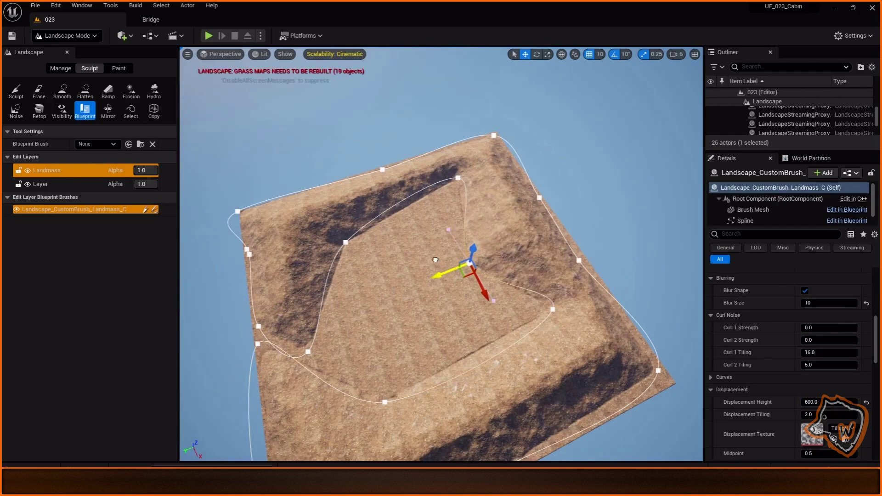
scroll(739, 326, up, 3)
click(825, 332)
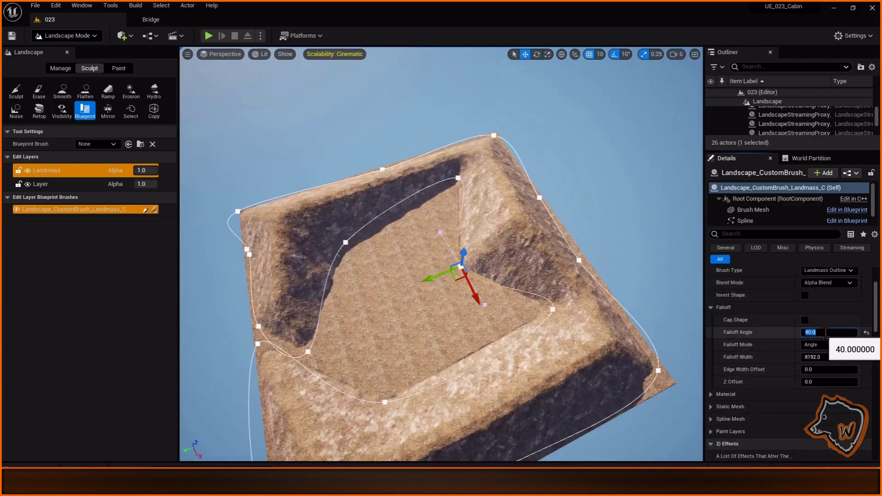
right_click(460, 274)
click(496, 288)
drag(483, 294, 499, 438)
scroll(781, 367, down, 5)
click(821, 401)
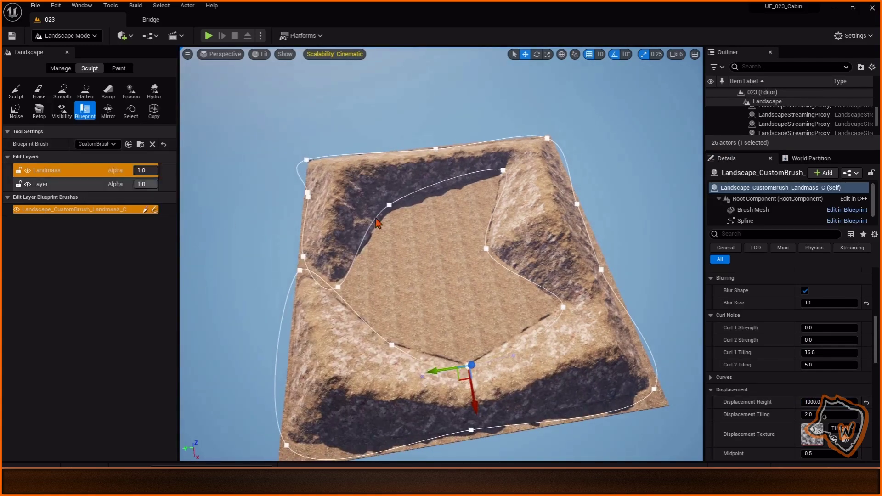
Step: Place a second landmass brush and add and drag a spline point to reshape it
click(467, 225)
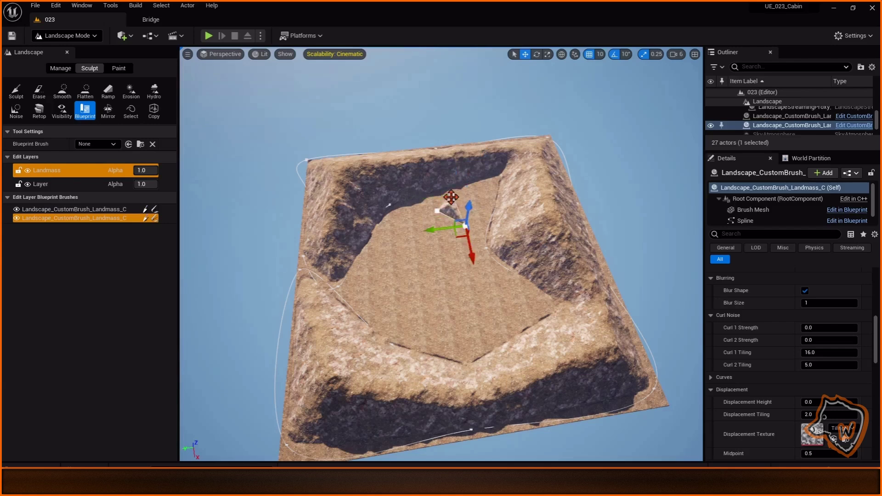
right_click(463, 212)
click(508, 219)
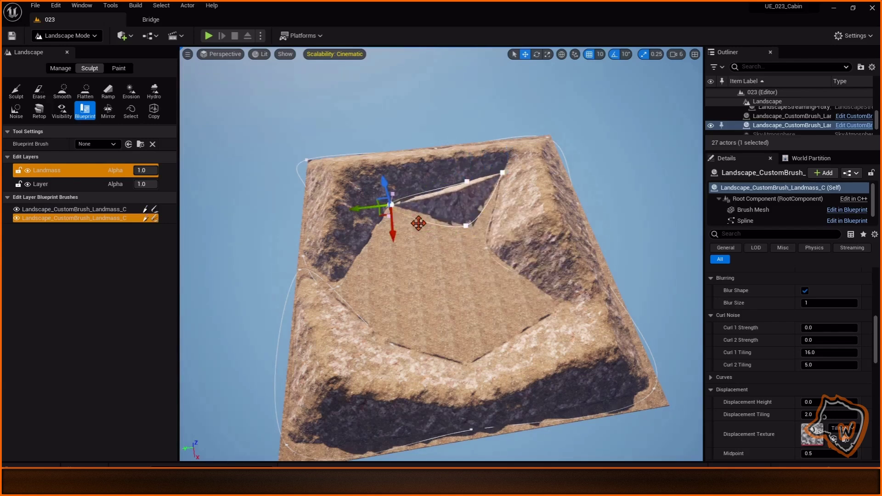
alt+drag(346, 261, 357, 293)
click(464, 227)
alt+drag(464, 226, 422, 245)
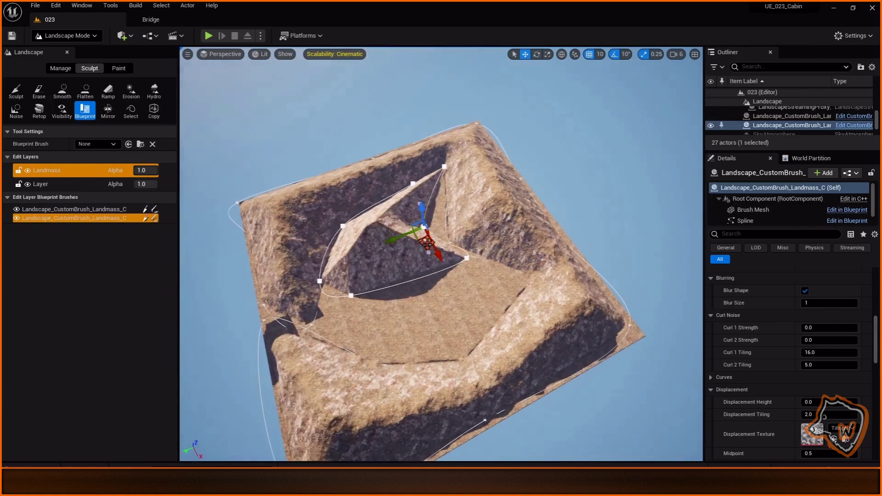
Step: Set the second brush's falloff angle to 40
scroll(833, 339, up, 5)
scroll(832, 365, down, 2)
click(826, 329)
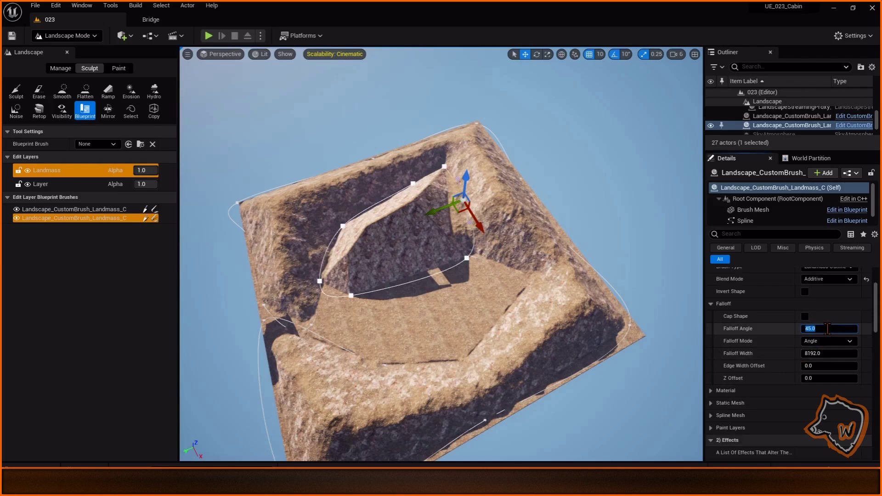
text(40)
key(Return)
Step: Review the blend mode options and set the brush's blur size to 30
scroll(831, 322, down, 3)
scroll(840, 284, up, 3)
click(829, 305)
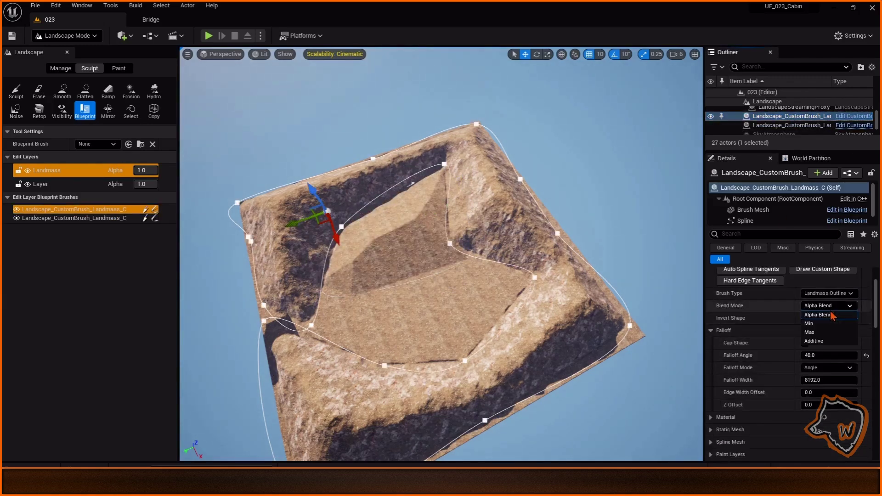
scroll(804, 282, down, 2)
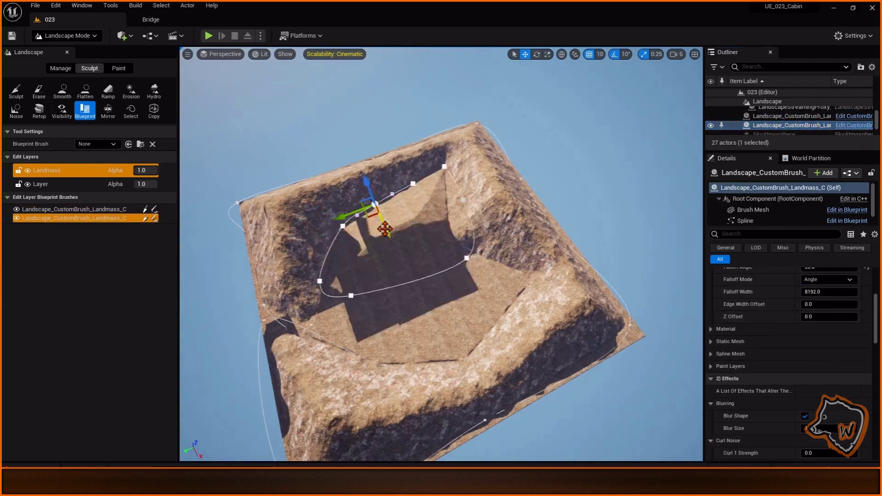
scroll(777, 415, down, 4)
scroll(826, 304, up, 2)
click(827, 311)
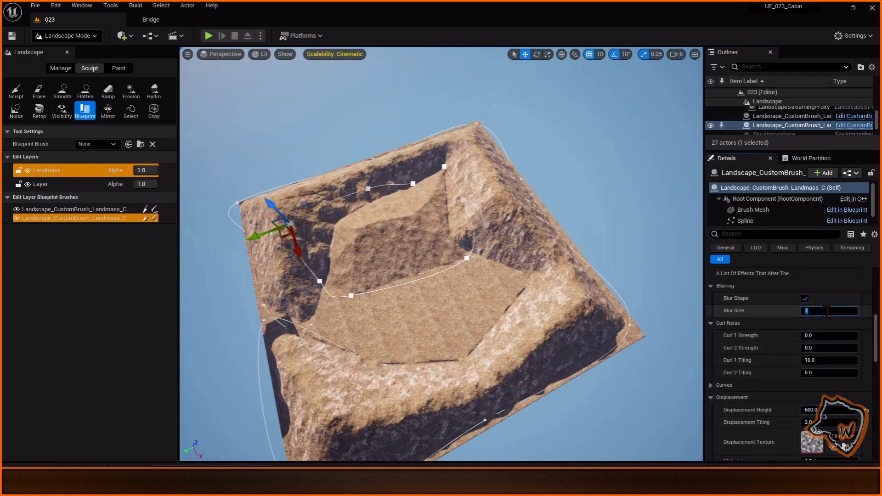
right_drag(496, 261, 285, 299)
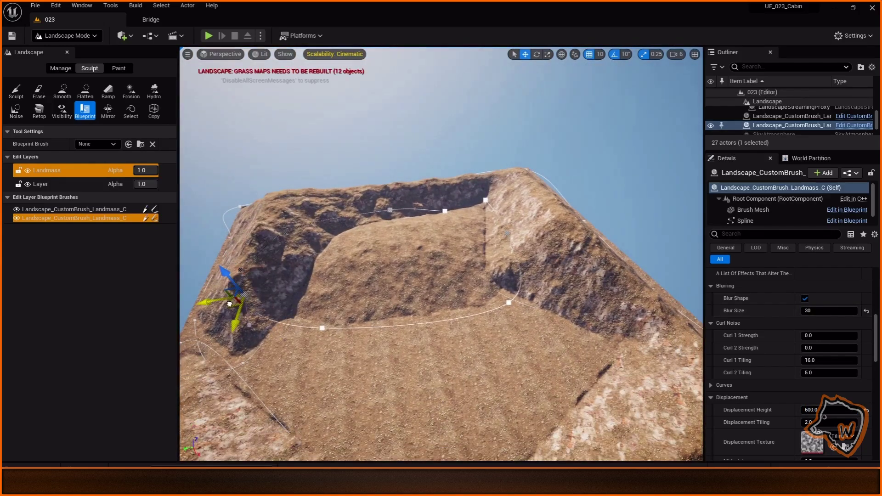
right_drag(389, 202, 443, 184)
mouse_move(547, 223)
right_down()
mouse_move(553, 219)
mouse_move(547, 222)
right_up()
Step: Drop a Shape_Plane from StarterContent Shapes into the crater and nudge a brush outline point
click(66, 50)
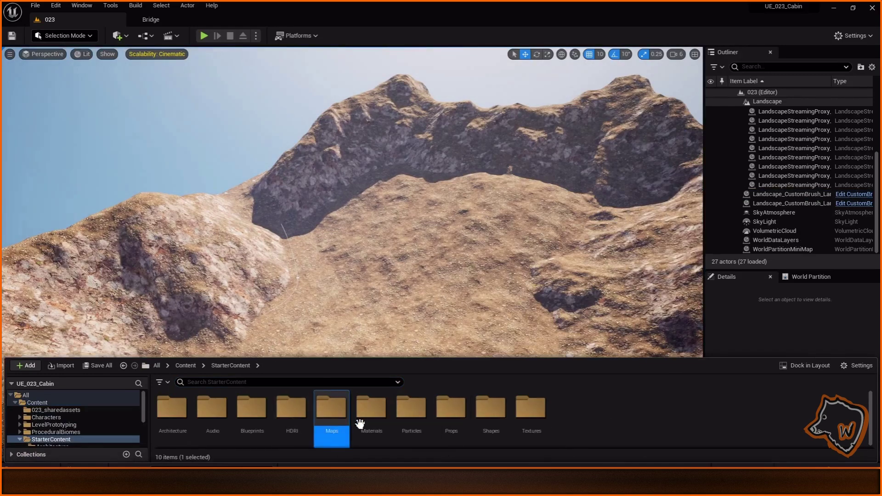
double_click(490, 407)
drag(464, 408, 273, 287)
key(w)
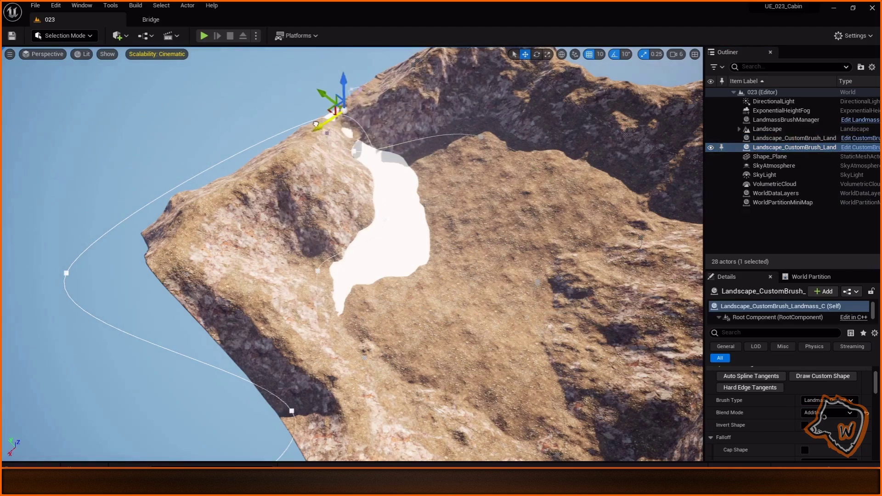
drag(319, 123, 316, 110)
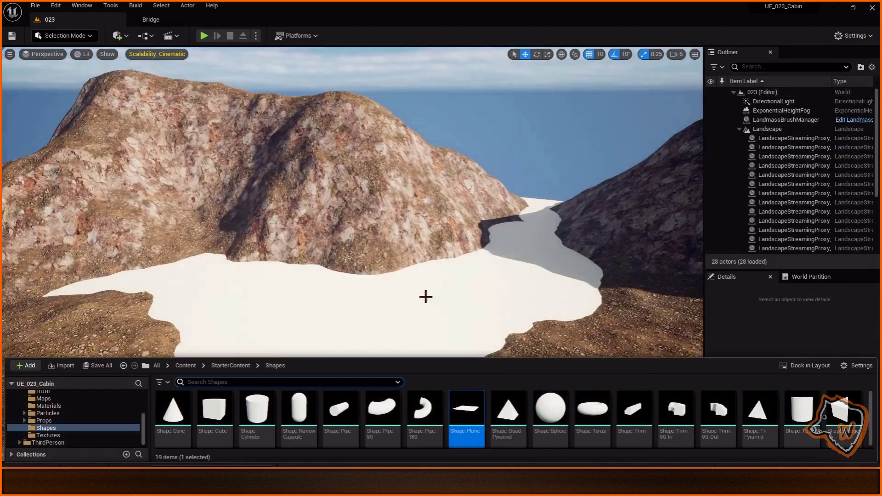
Step: Apply MI_NorthernLake from ProceduralBiomes/Materials to the plane and open the material for editing
click(186, 365)
double_click(257, 415)
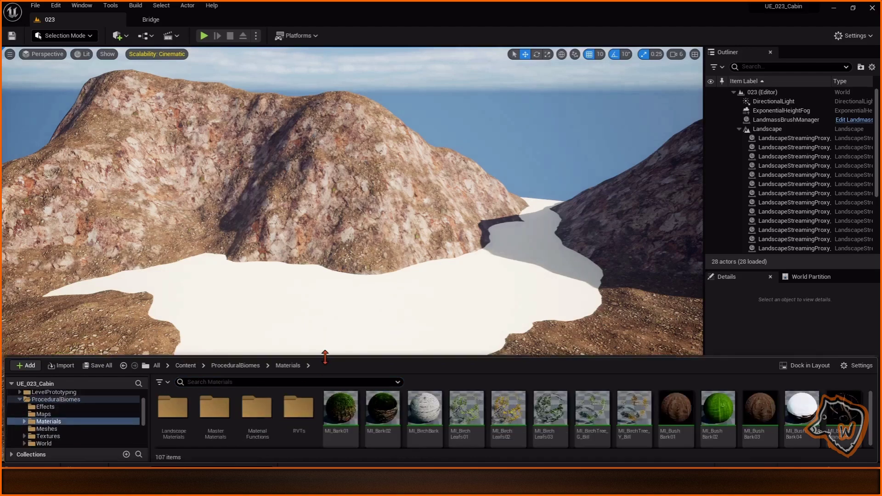
drag(413, 358, 412, 264)
scroll(412, 313, down, 2)
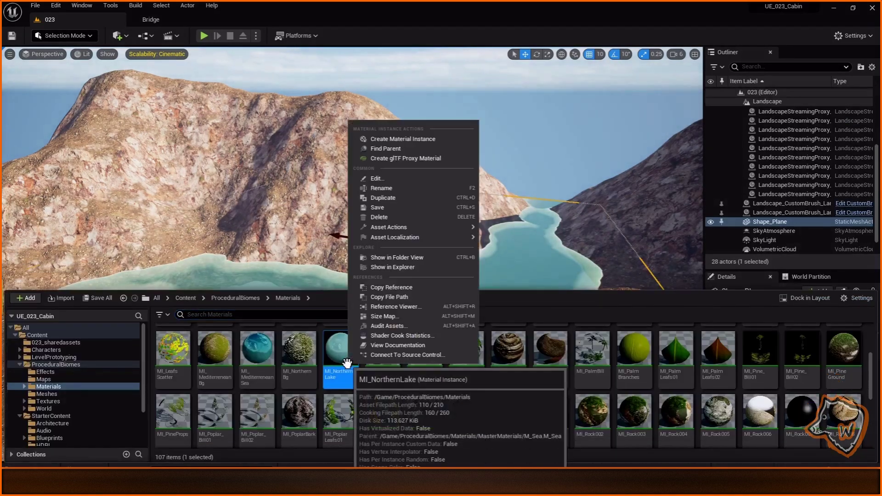
key(Escape)
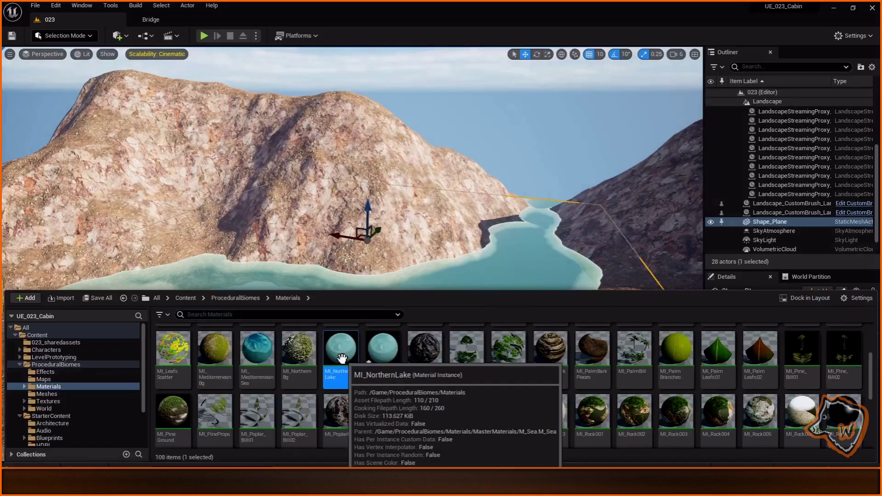
double_click(340, 349)
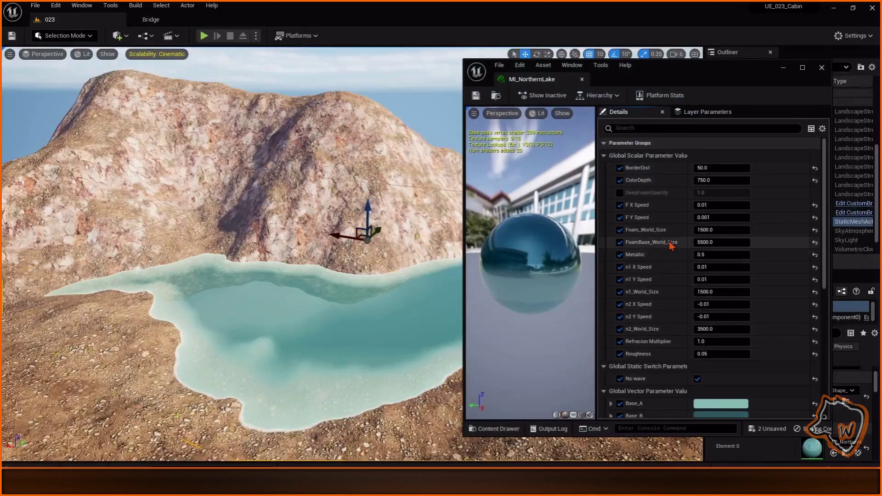
scroll(671, 245, down, 3)
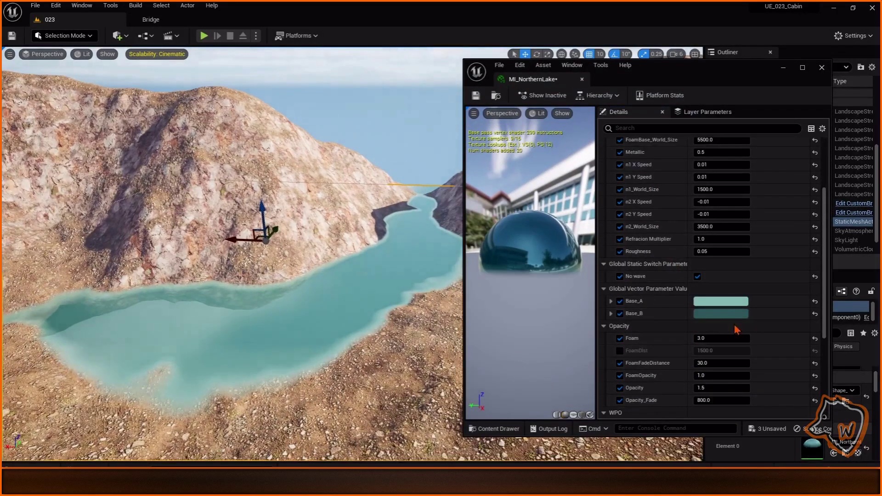
Step: Darken the water base colour, enable waves, and set n1_World_Size to 300
click(721, 301)
drag(665, 316, 677, 356)
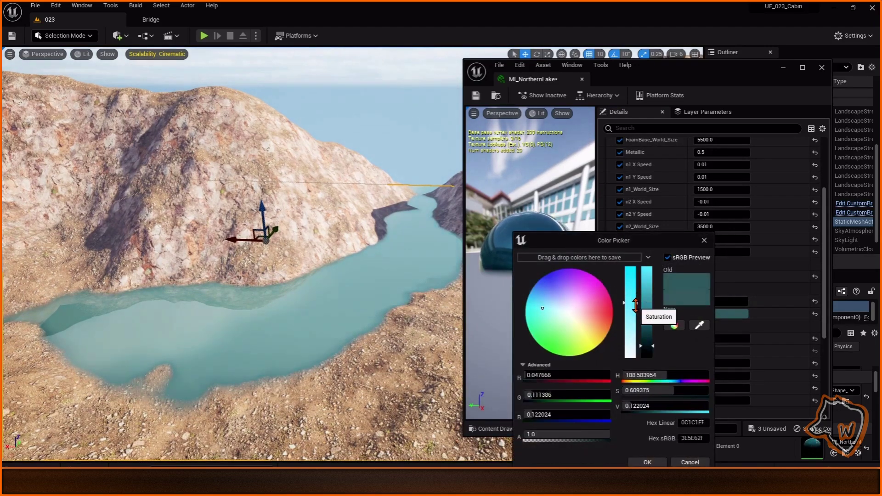
click(550, 390)
mouse_move(230, 258)
right_down()
mouse_move(211, 257)
mouse_move(220, 257)
right_up()
scroll(764, 222, down, 1)
click(697, 261)
scroll(776, 248, up, 1)
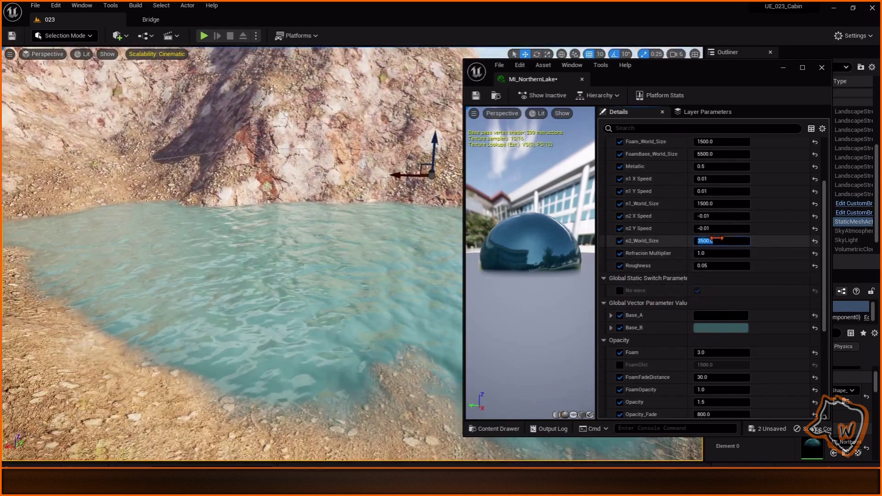
key(Return)
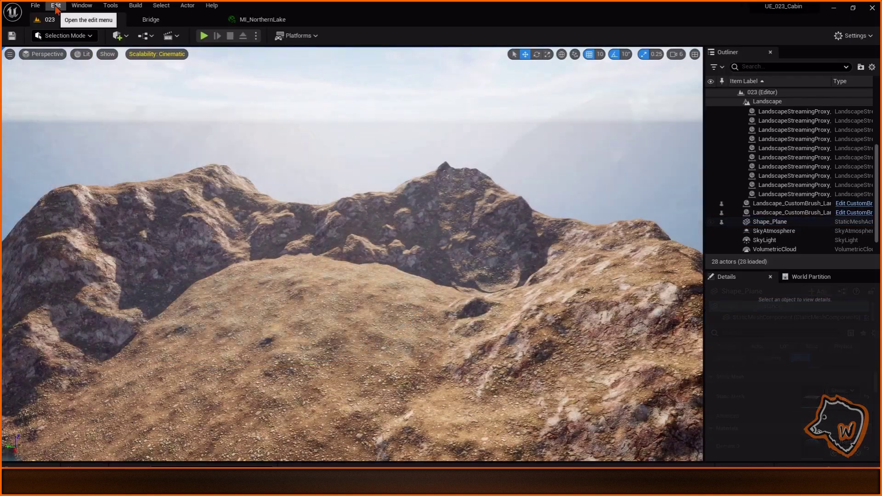
Step: Place a third landmass brush in Landscape mode with its blend mode set to Additive
click(65, 35)
click(83, 61)
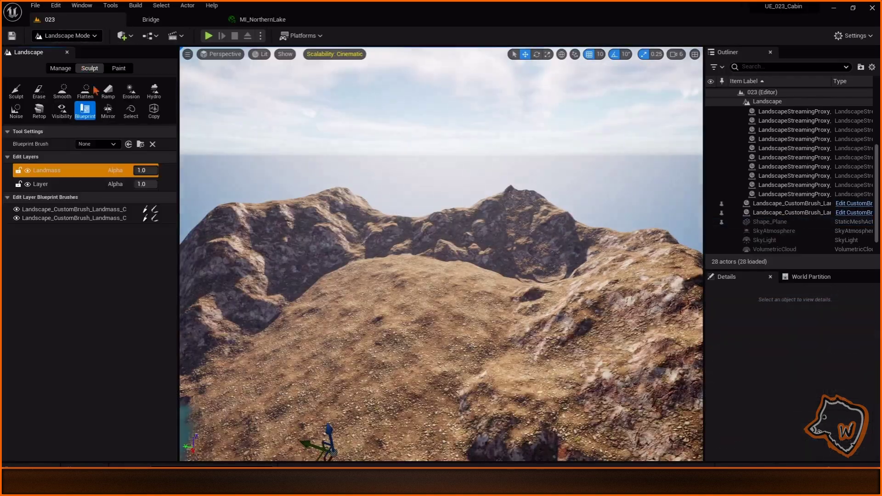
click(512, 283)
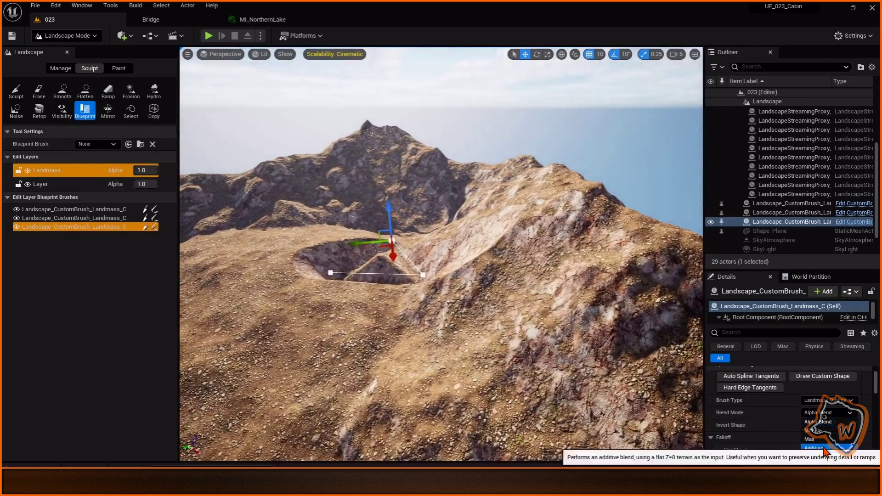
click(816, 448)
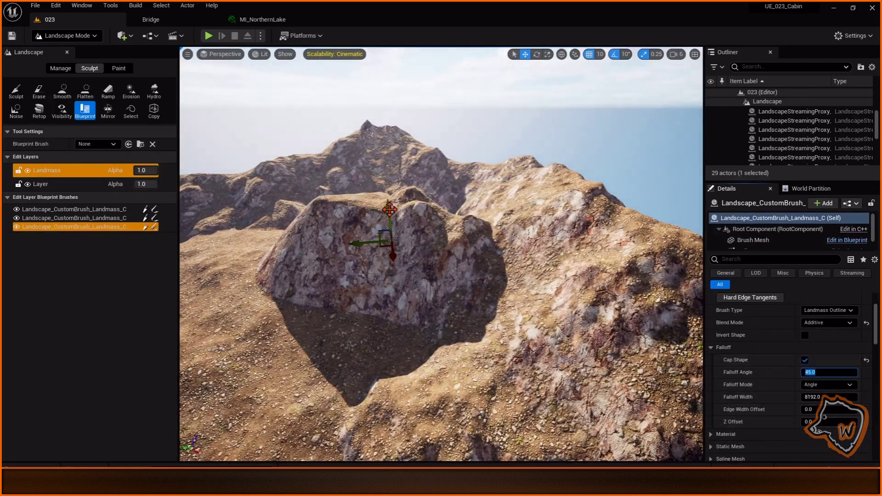
key(f)
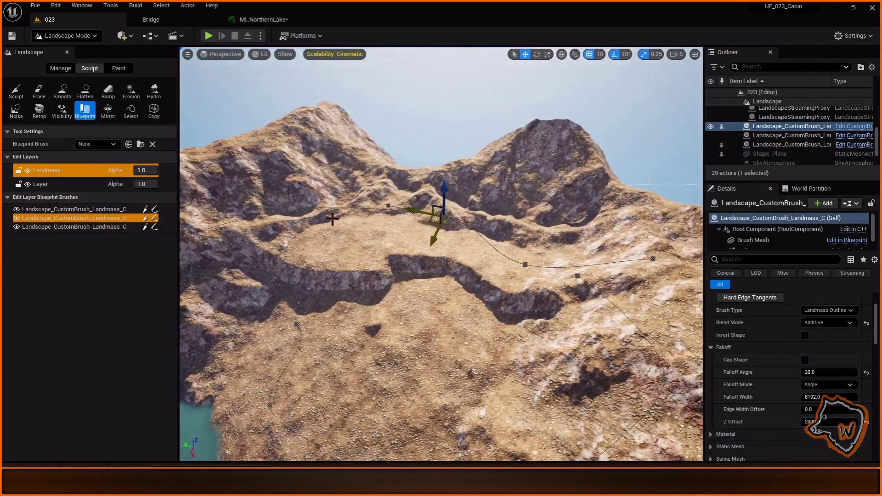
mouse_move(332, 219)
right_down()
mouse_move(349, 212)
mouse_move(356, 230)
mouse_move(531, 238)
right_up()
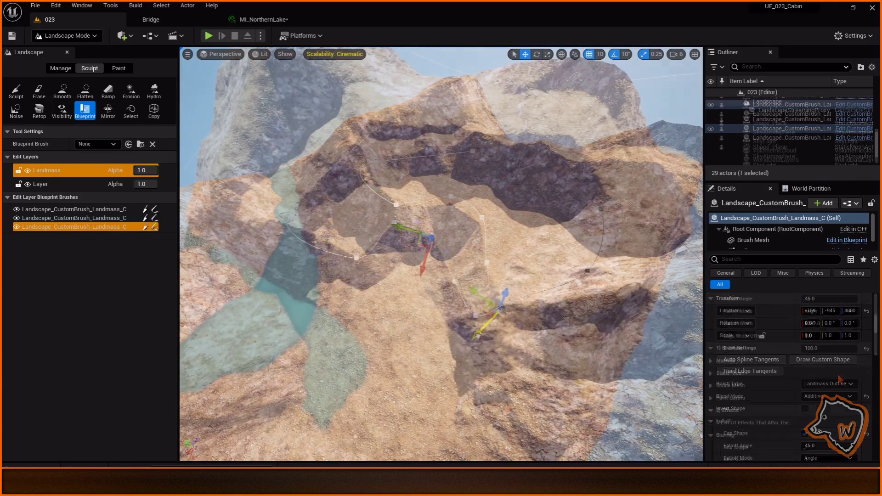
Step: Set both curl noise strengths to 0.2 and the displacement height to 10
click(827, 353)
text(0.5)
key(Return)
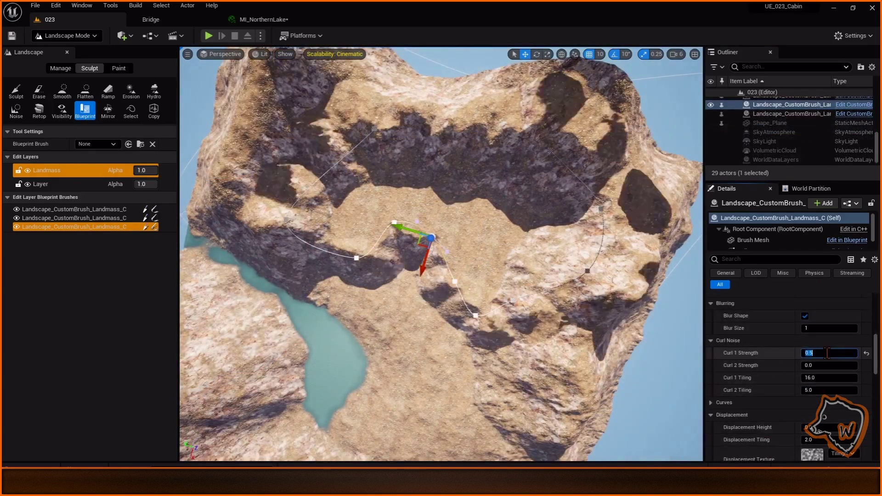
text(0.5)
key(Return)
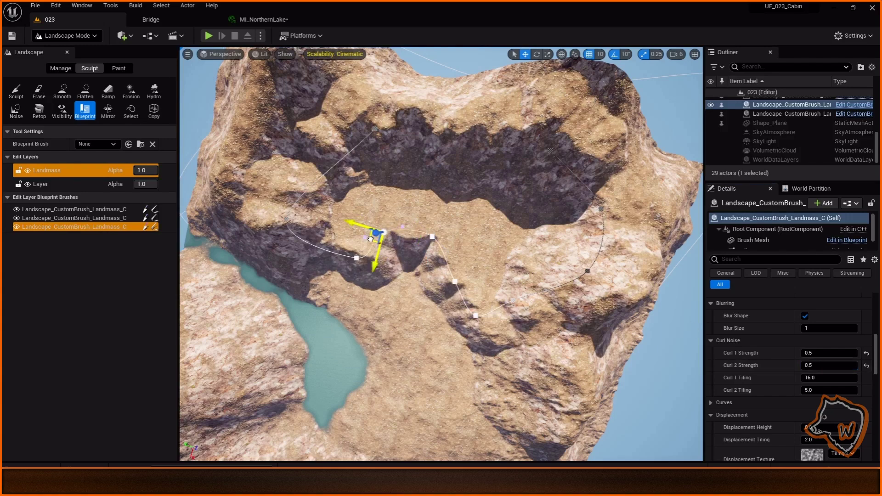
click(824, 353)
text(0.2)
click(822, 366)
text(0.2)
key(Return)
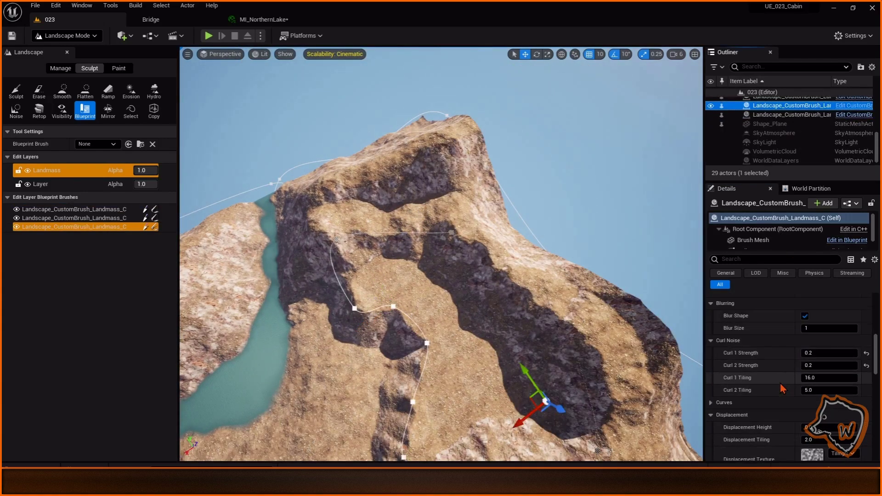
click(829, 412)
text(10)
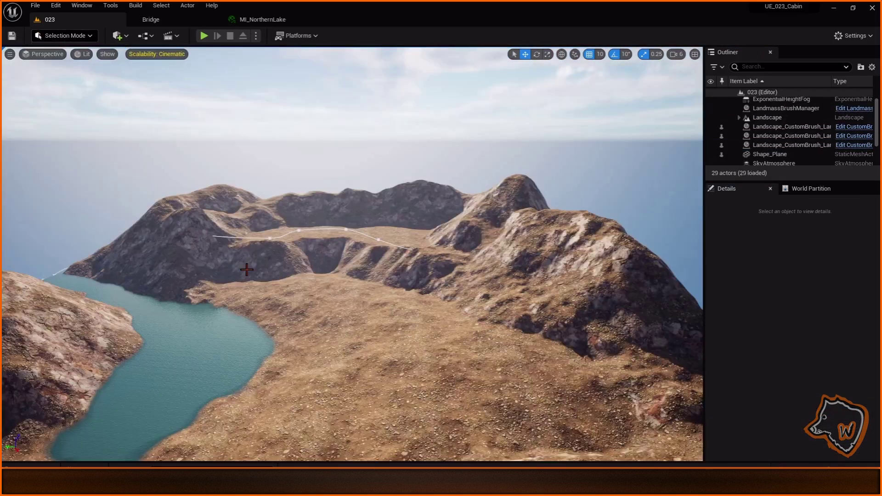
Step: Place SM_R_Background_a and SM_R_Background_b from ProceduralBiomes Meshes into the level
key(ctrl+space)
double_click(291, 339)
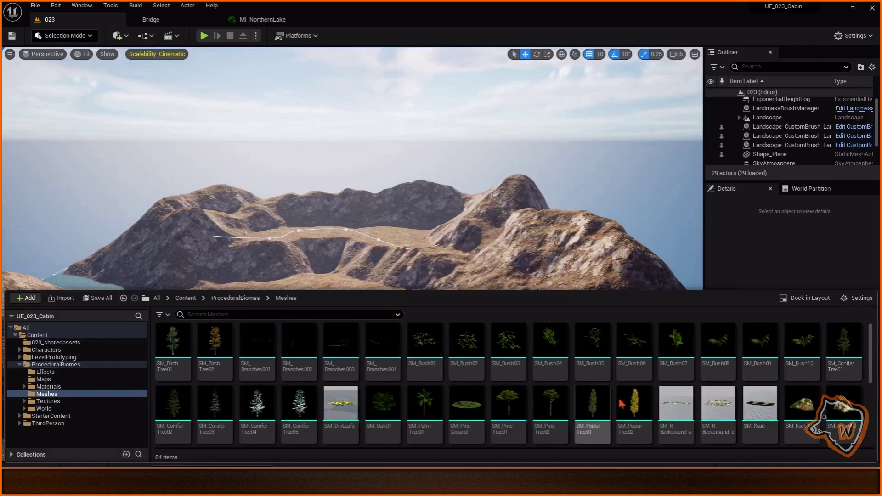
drag(675, 403, 332, 238)
drag(718, 403, 383, 139)
key(f)
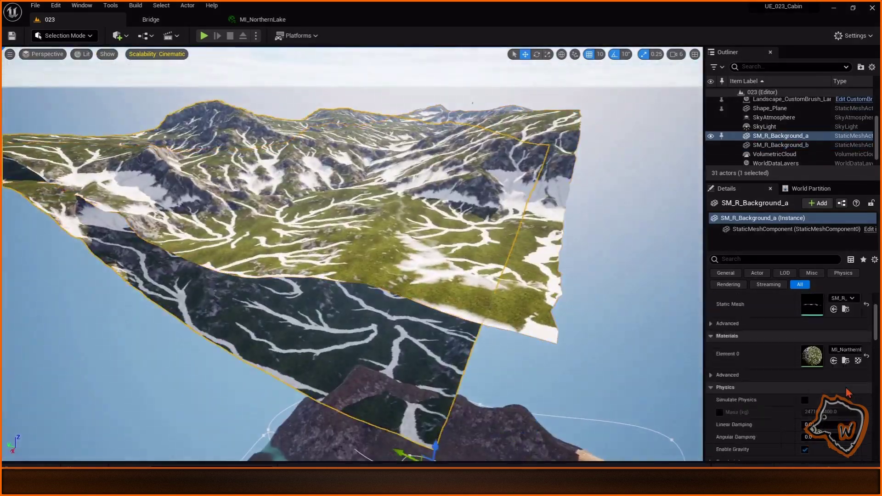
Step: Assign MI_Mediterranean to Element 0 of both backdrop meshes and frame them
click(846, 349)
click(790, 282)
click(419, 240)
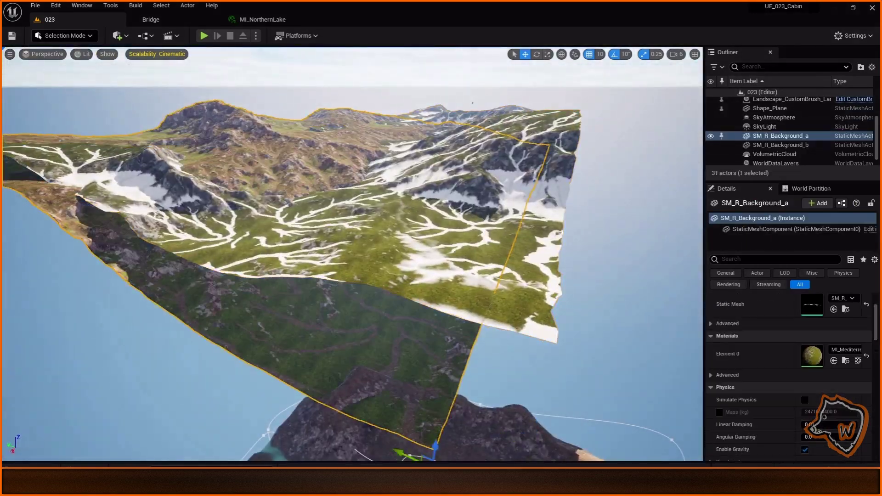
click(846, 350)
click(790, 282)
scroll(368, 217, down, 10)
click(394, 222)
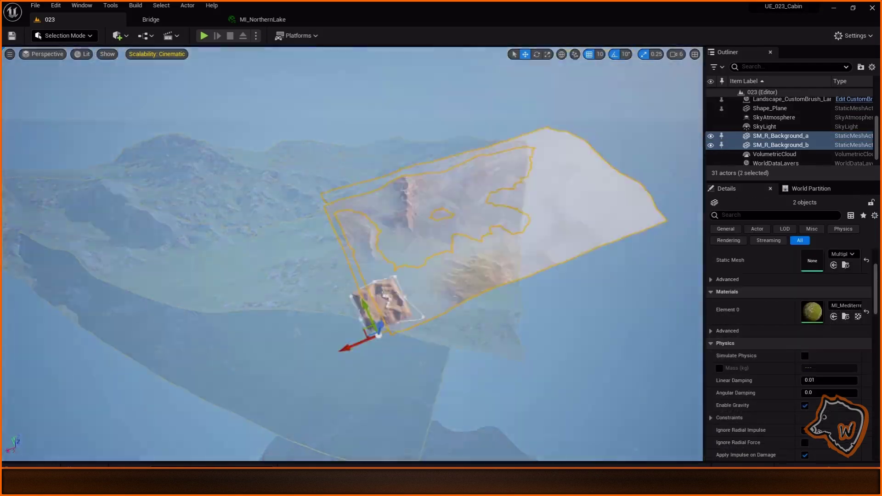
ctrl+click(329, 212)
key(f)
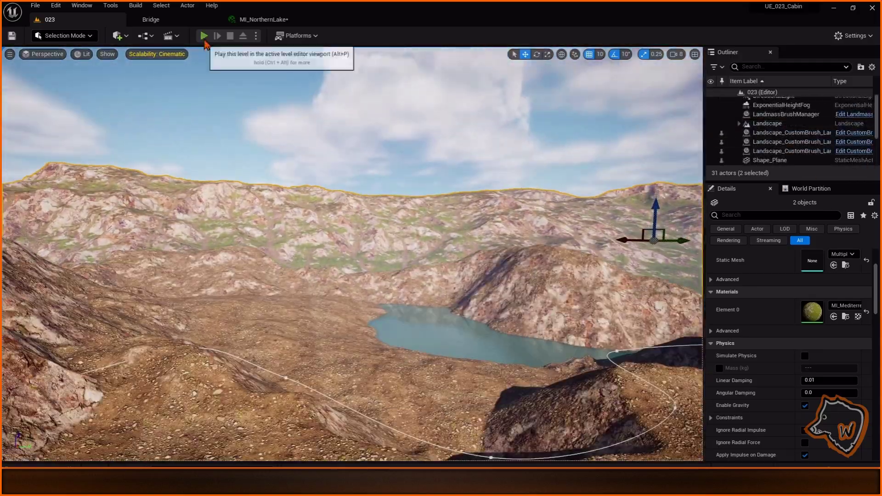
Step: Play-test the level, then open SM_R_Background_a and the lake plane mesh in the mesh editor
click(204, 36)
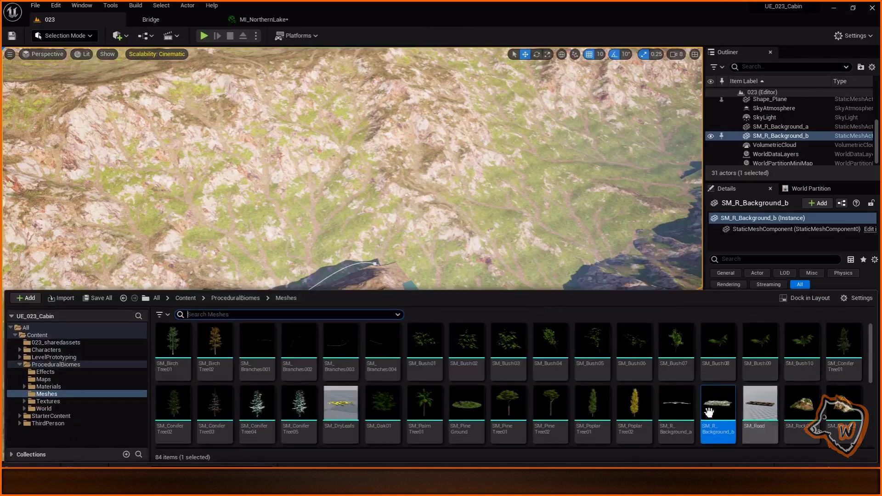
double_click(685, 413)
click(160, 35)
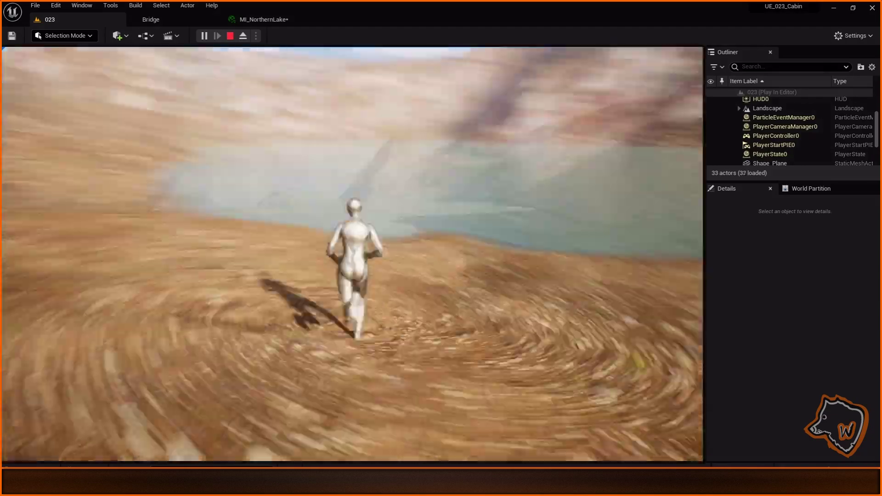
right_click(396, 224)
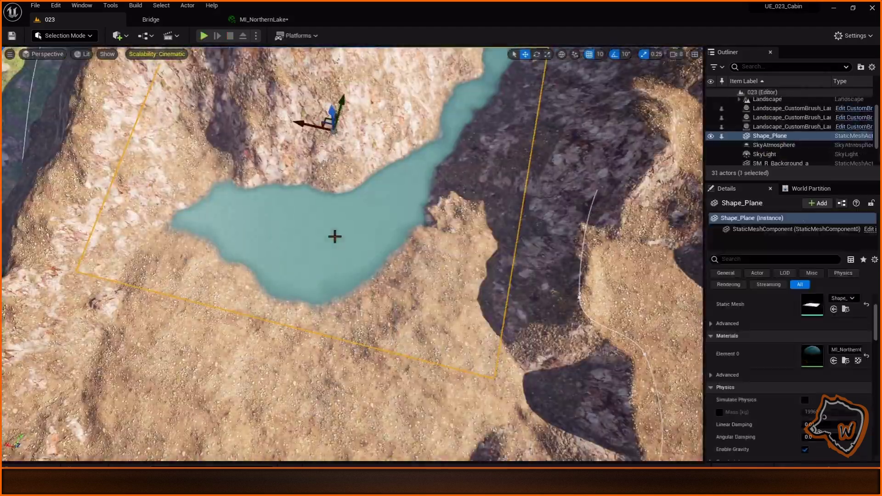
right_click(335, 236)
click(374, 232)
double_click(449, 364)
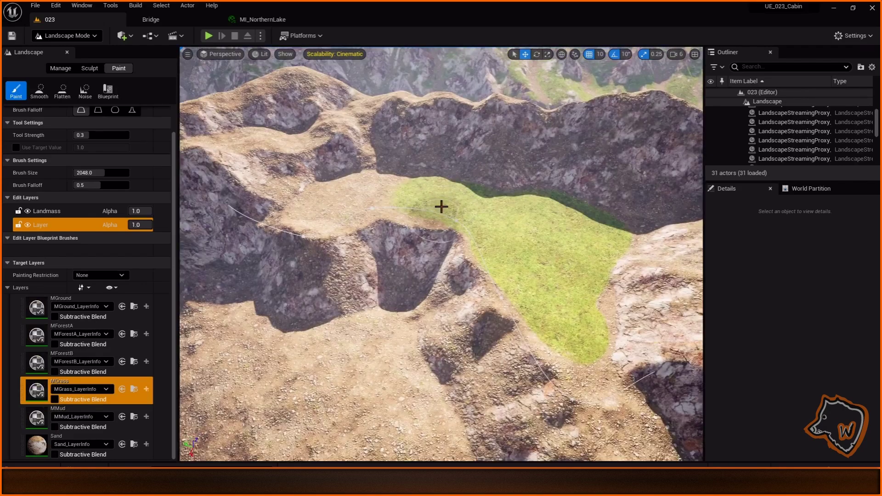
Step: Paint MGrass onto the left ledge, then switch to Foliage mode
mouse_move(441, 205)
mouse_down()
mouse_move(364, 193)
mouse_move(358, 214)
mouse_up()
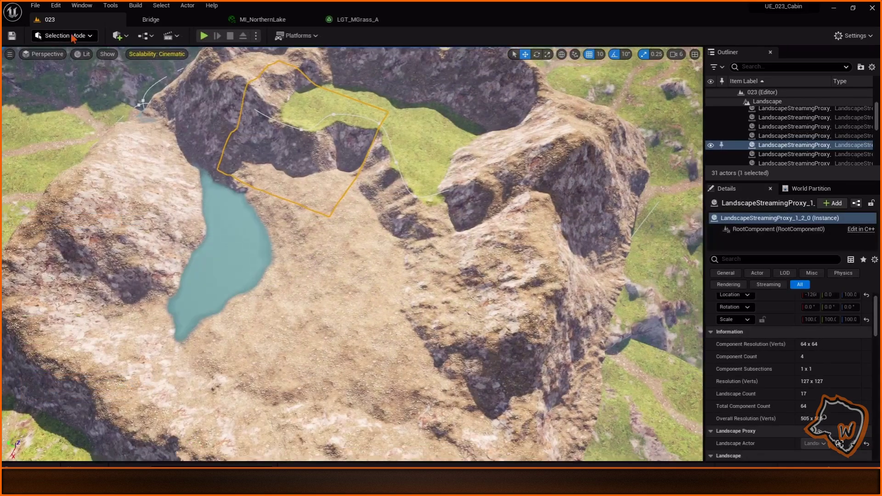
click(72, 35)
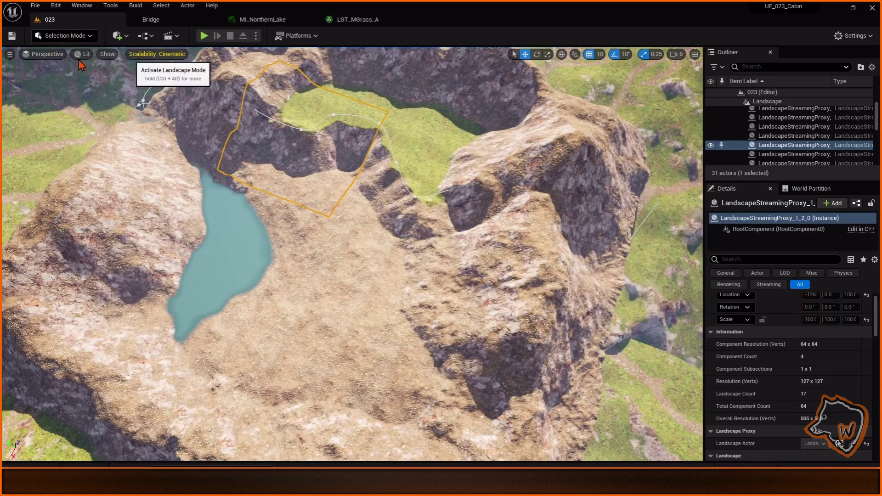
click(59, 52)
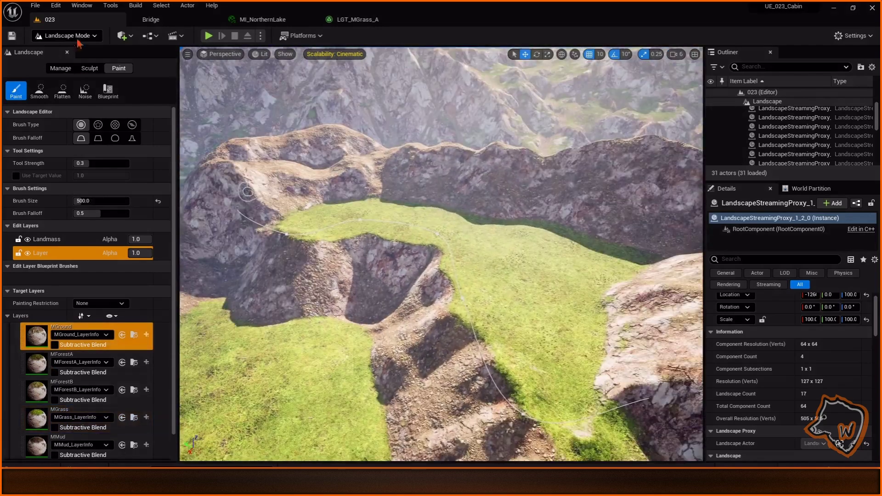
key(shift+3)
Step: Add SM_PoplarTree01 from ProceduralBiomes Meshes as a saved foliage type
key(ctrl+space)
double_click(292, 406)
scroll(460, 413, down, 2)
drag(597, 417, 85, 301)
click(478, 337)
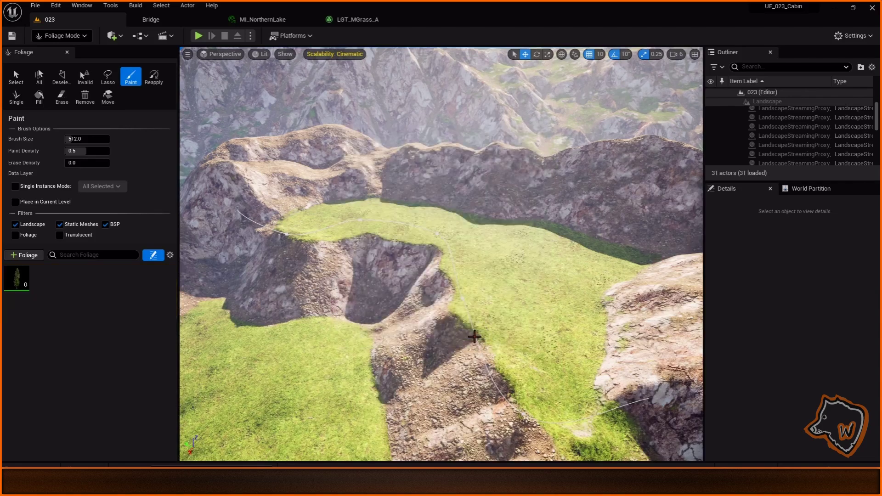
Step: Set the poplar density to 5 and Scale X Min to 0.5
text(5)
key(Return)
scroll(92, 381, down, 4)
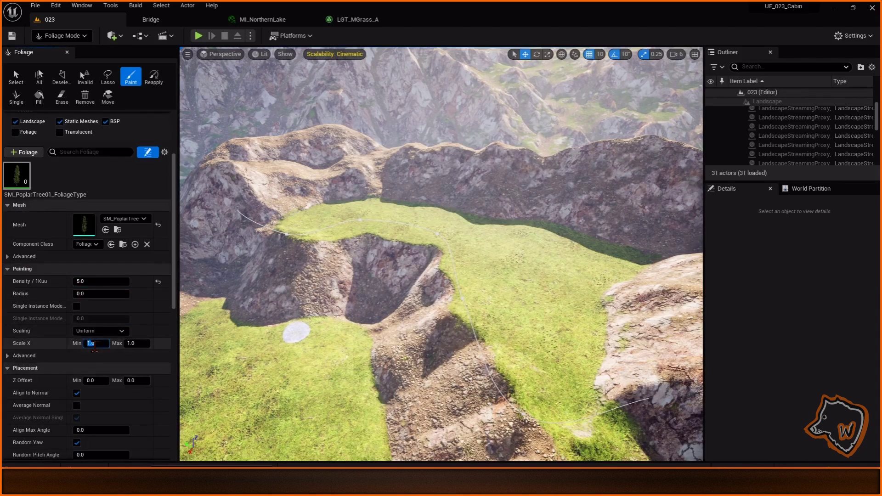
click(91, 446)
text(0.5)
key(Return)
scroll(149, 312, up, 4)
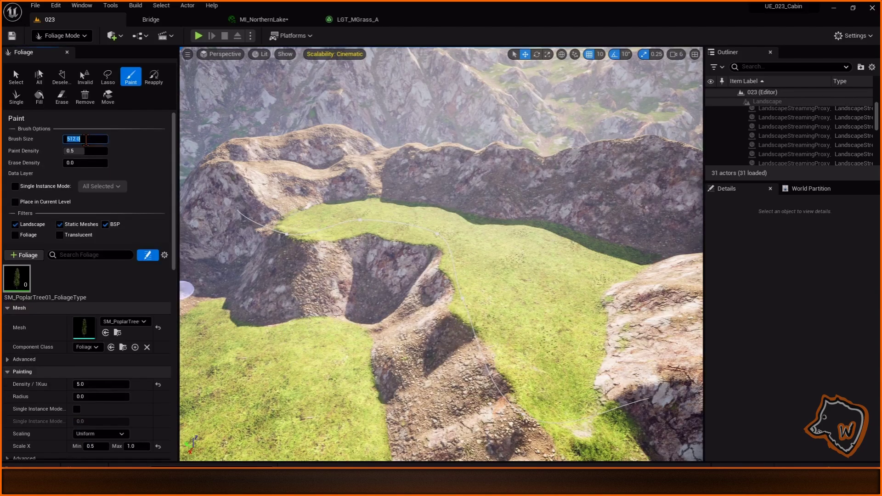
Step: Test-paint poplars, undo them, and lower the poplar density to 2
drag(331, 222, 527, 262)
key(ctrl+z)
click(101, 384)
text(2)
key(Return)
Step: Paint poplars across the nearby meadow
mouse_move(322, 229)
right_down()
mouse_move(321, 257)
mouse_move(294, 254)
right_up()
mouse_move(375, 205)
mouse_down()
mouse_move(527, 241)
mouse_move(598, 289)
mouse_move(555, 372)
mouse_move(536, 364)
mouse_move(548, 274)
mouse_move(443, 233)
mouse_move(308, 253)
mouse_move(399, 251)
mouse_move(498, 285)
mouse_up()
right_drag(498, 286, 531, 332)
drag(532, 333, 565, 299)
mouse_move(565, 299)
right_down()
mouse_move(565, 275)
mouse_move(515, 276)
right_up()
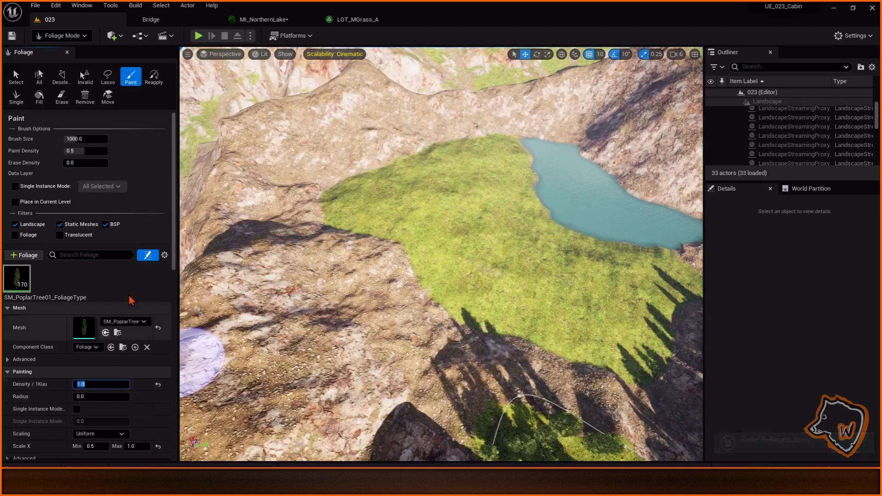
Step: Set the foliage brush size to 2000 and paint poplars across the far meadow
click(85, 139)
text(2000)
key(Return)
mouse_move(495, 149)
mouse_down()
mouse_move(439, 168)
mouse_move(375, 209)
mouse_move(463, 191)
mouse_move(435, 254)
mouse_up()
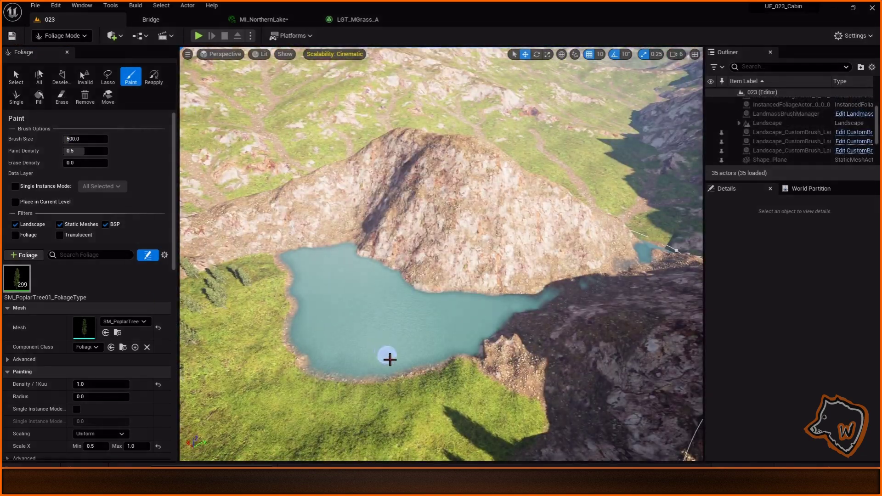
key(ctrl+space)
Step: Add SM_Rock008 and SM_Rock009 as foliage types with Scale X Min 6 and Max 10
click(424, 420)
shift+click(467, 420)
drag(466, 421, 77, 280)
key(Return)
scroll(96, 399, down, 2)
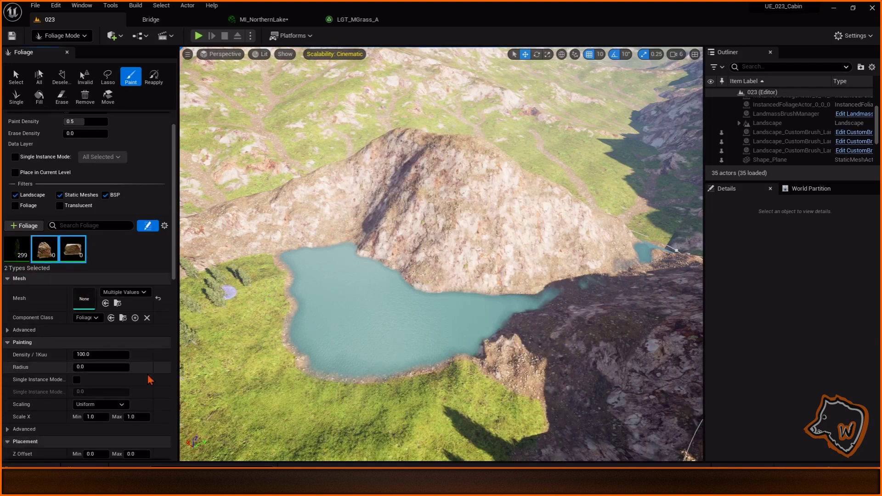
click(99, 402)
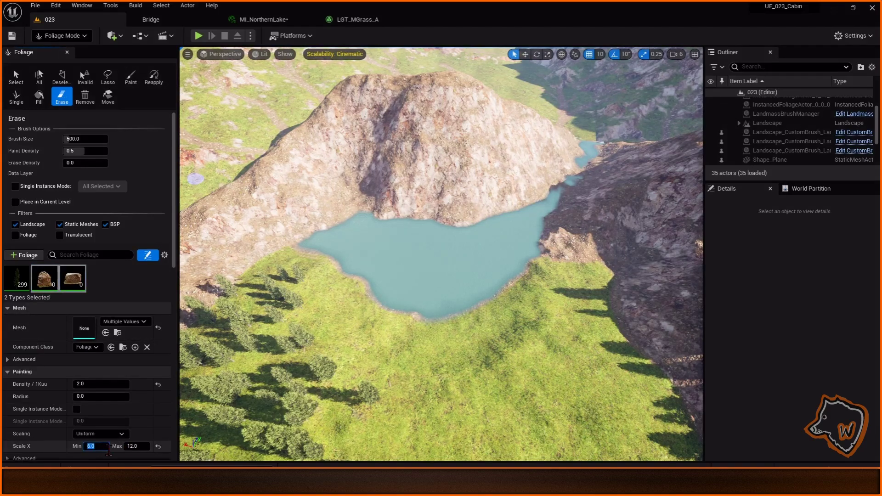
key(Tab)
text(10)
Step: Scatter the large rocks along the lake shore
click(131, 76)
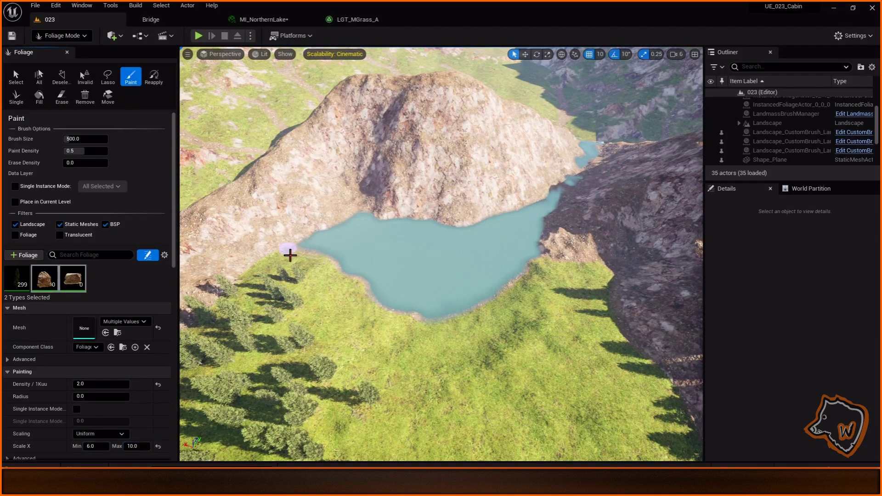
mouse_move(294, 250)
mouse_down()
mouse_move(340, 269)
mouse_move(393, 314)
mouse_up()
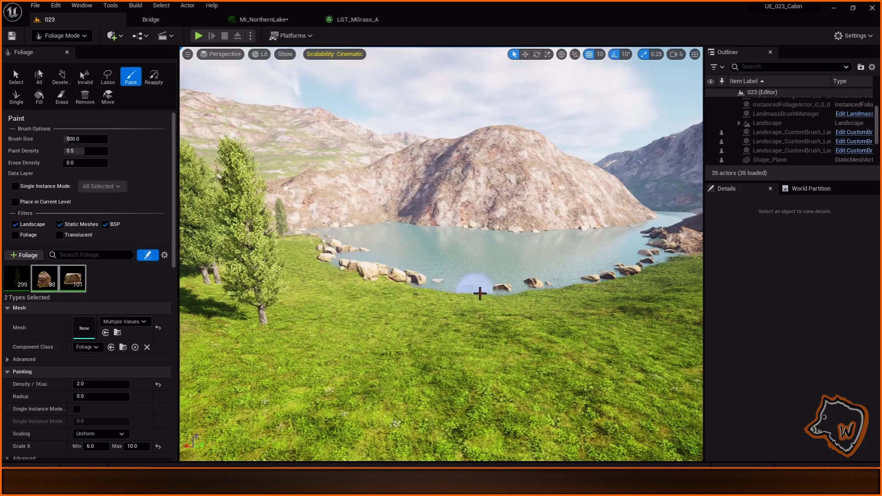
right_drag(479, 293, 480, 293)
Step: Lower the saturation of MI_NorthernLake's Base_B colour to about 0.375
key(shift+1)
click(264, 20)
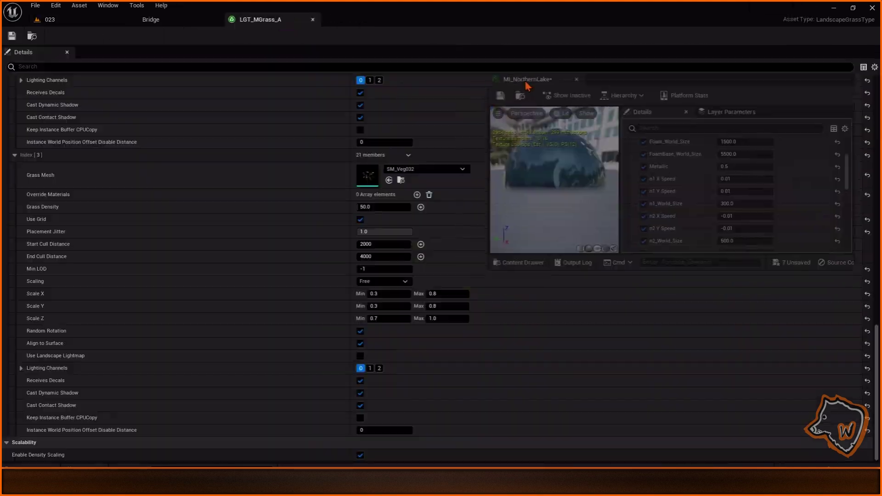
drag(264, 20, 542, 73)
scroll(735, 275, down, 5)
click(715, 297)
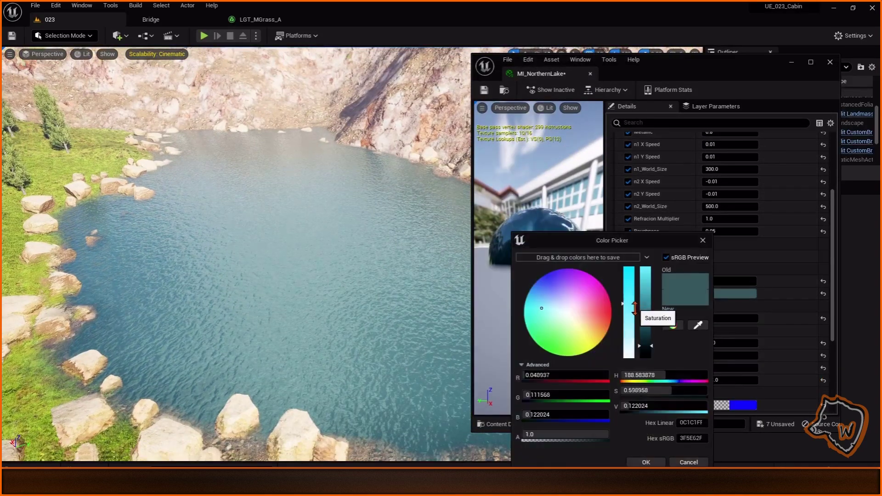
right_drag(391, 302, 392, 301)
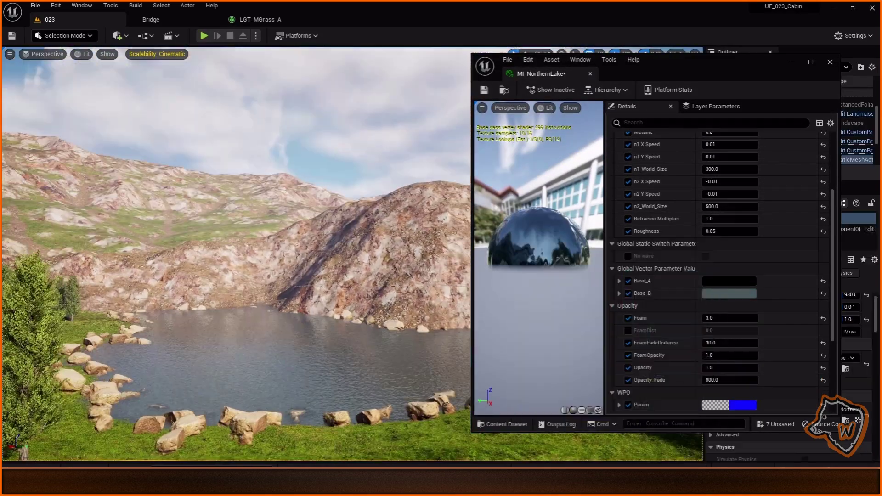
click(735, 294)
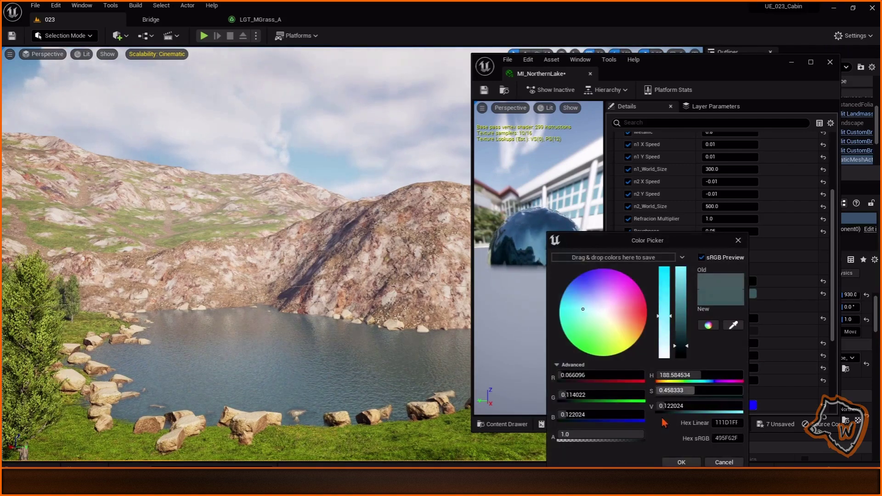
click(681, 462)
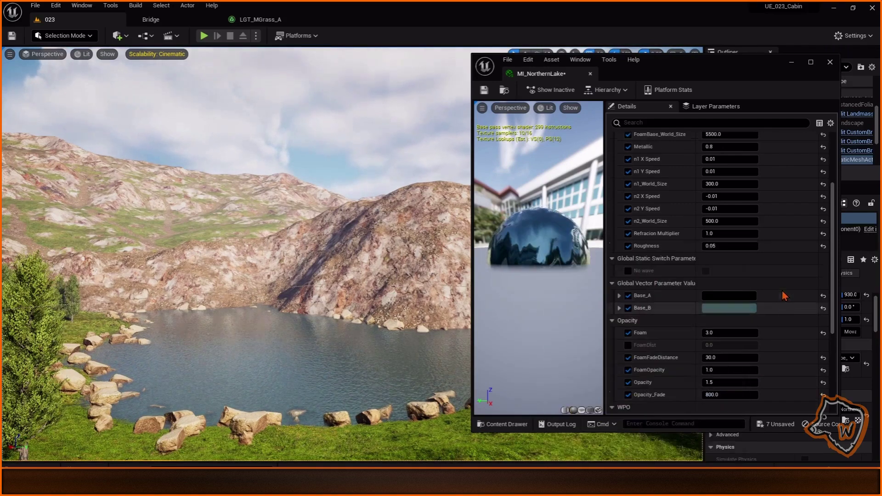
Step: Save the lake material and erase a few poplars from the forested slope
key(ctrl+s)
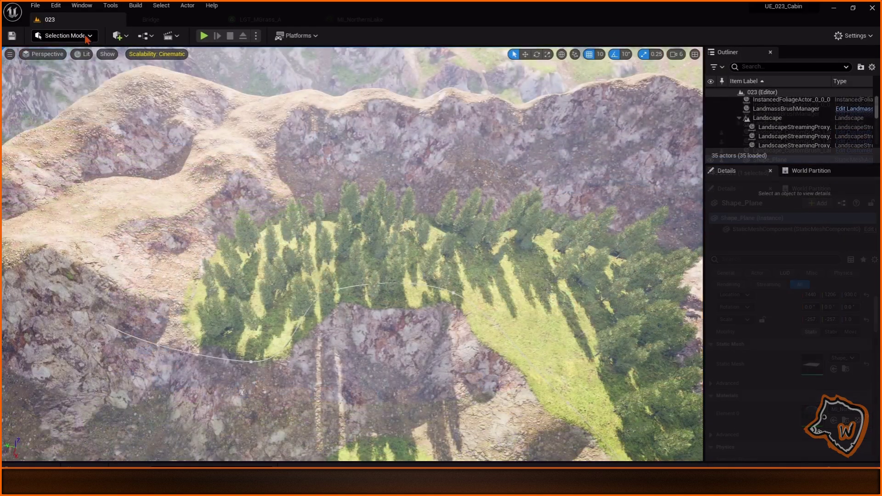
key(shift+2)
click(62, 97)
right_drag(413, 207, 412, 146)
click(412, 146)
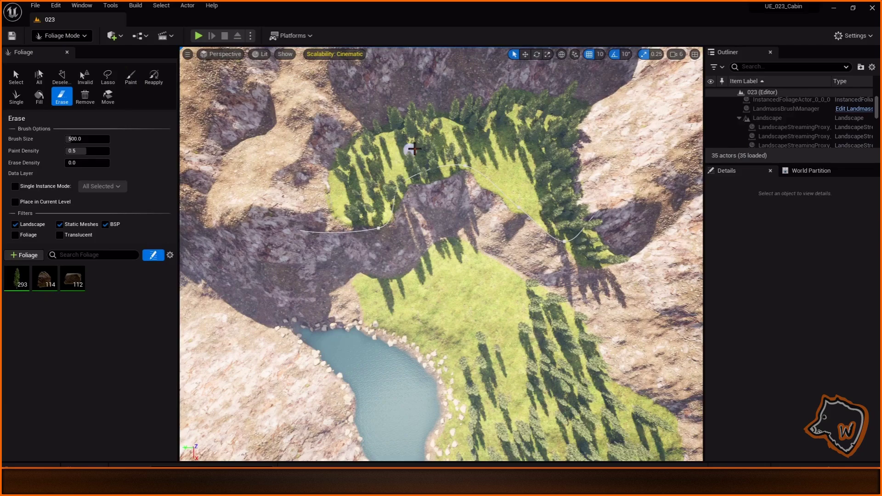
scroll(426, 145, up, 5)
Step: Paint a bare MGround dirt patch into the forest clearing
click(59, 35)
click(76, 62)
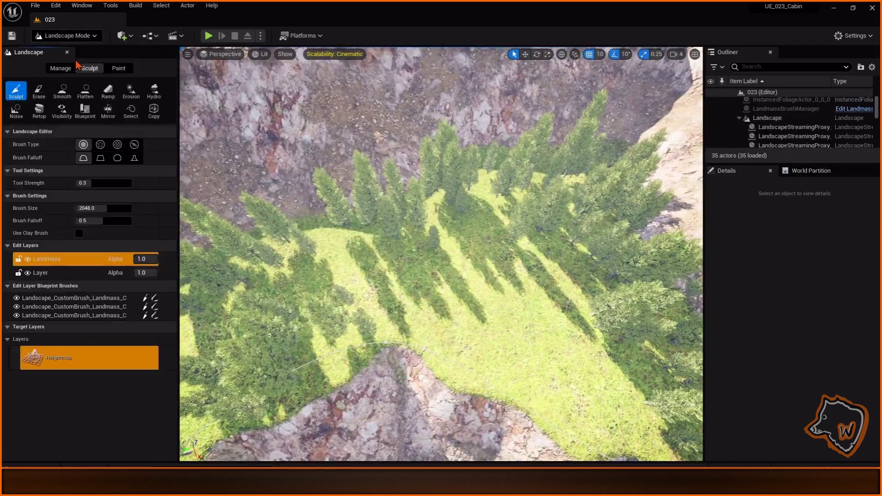
click(118, 68)
right_drag(437, 337, 439, 334)
right_drag(300, 285, 321, 321)
right_drag(356, 365, 394, 338)
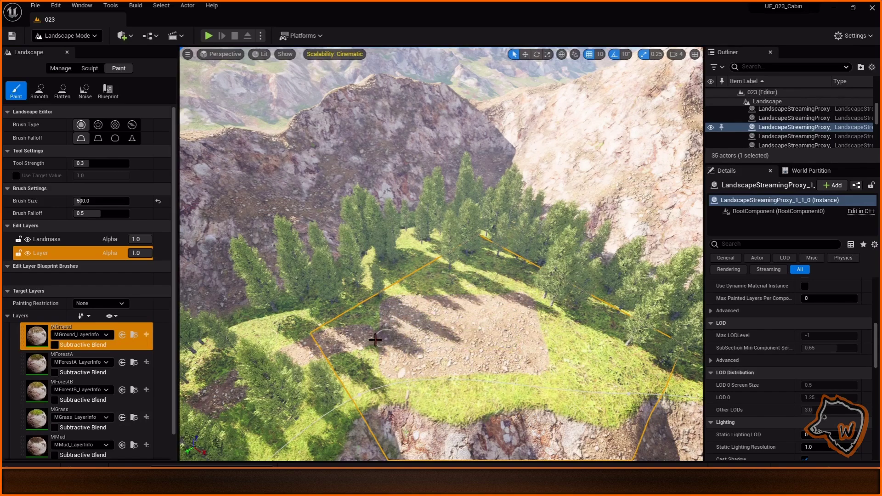
Step: Create a new landscape edit layer named 'S'
right_drag(428, 362, 252, 246)
right_click(62, 275)
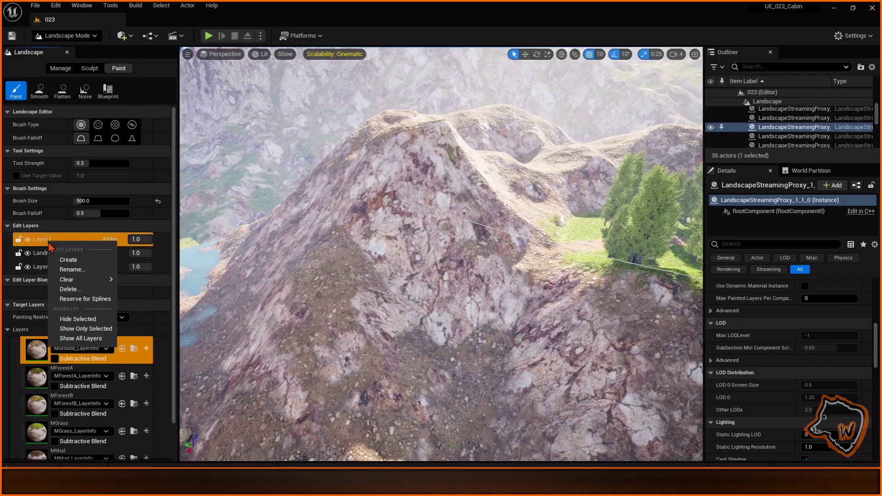
click(85, 274)
text(Sculpting)
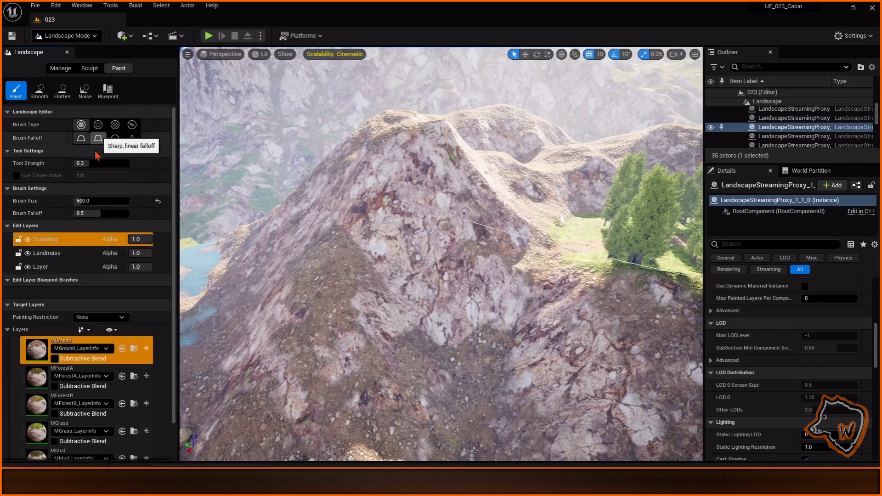
Step: Sculpt the hillside below the poplars with the Smooth and Erosion tools
click(90, 68)
right_drag(413, 258, 516, 239)
click(85, 89)
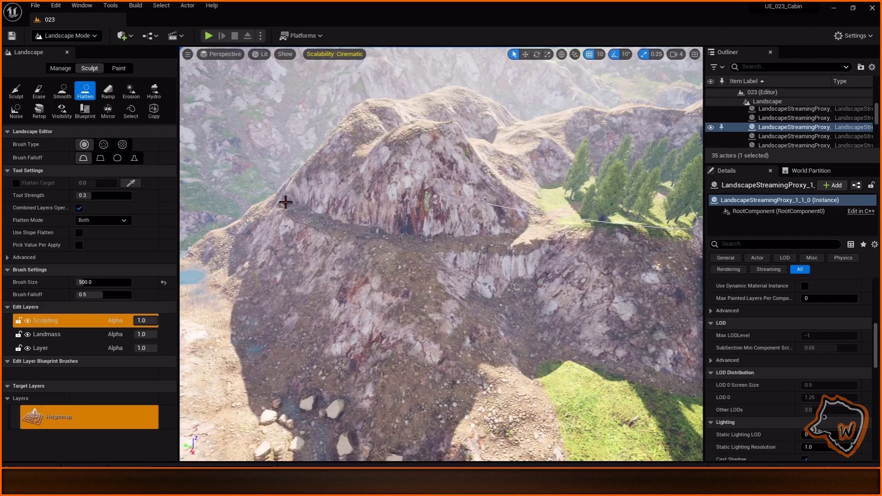
click(62, 90)
right_drag(410, 321, 410, 320)
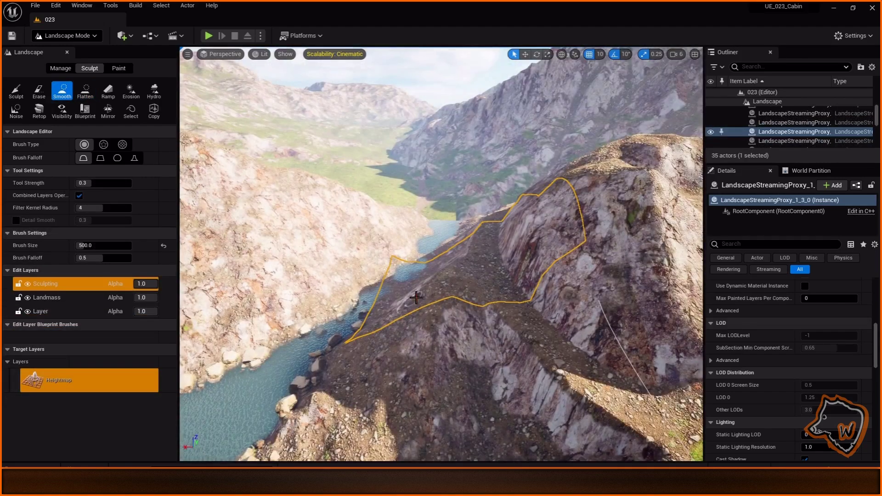
right_drag(384, 349, 390, 340)
click(131, 90)
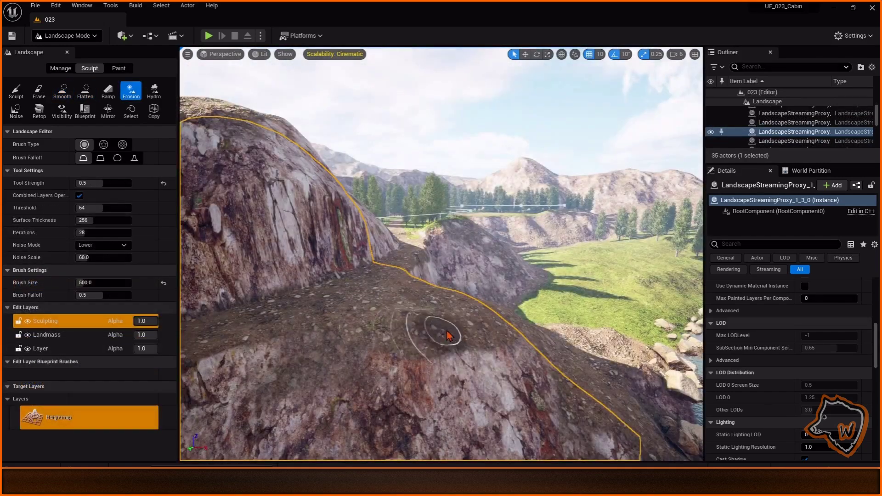
right_drag(505, 301, 505, 301)
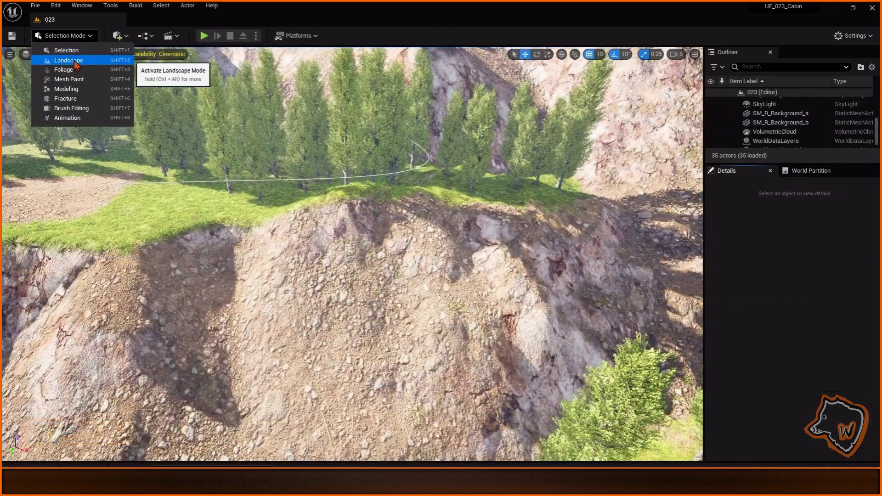
Step: Smooth the slope at ground level, then show the landscape Paint layers
click(74, 61)
click(61, 93)
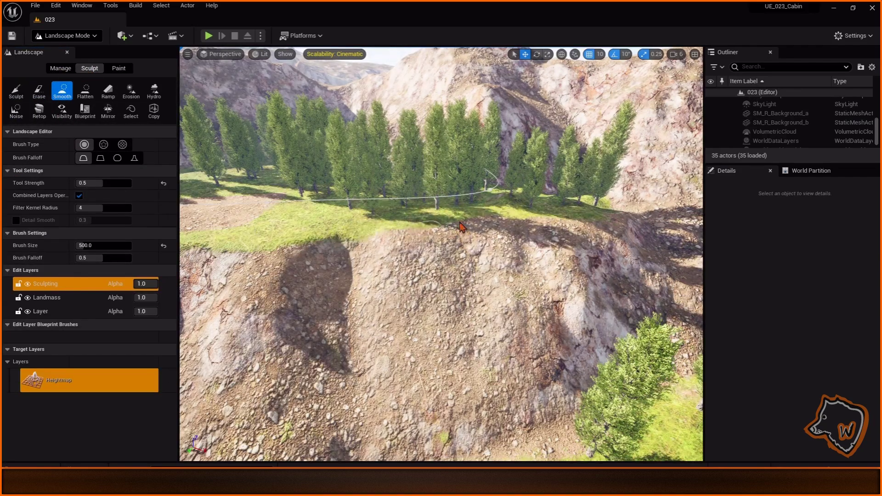
right_drag(492, 211, 492, 211)
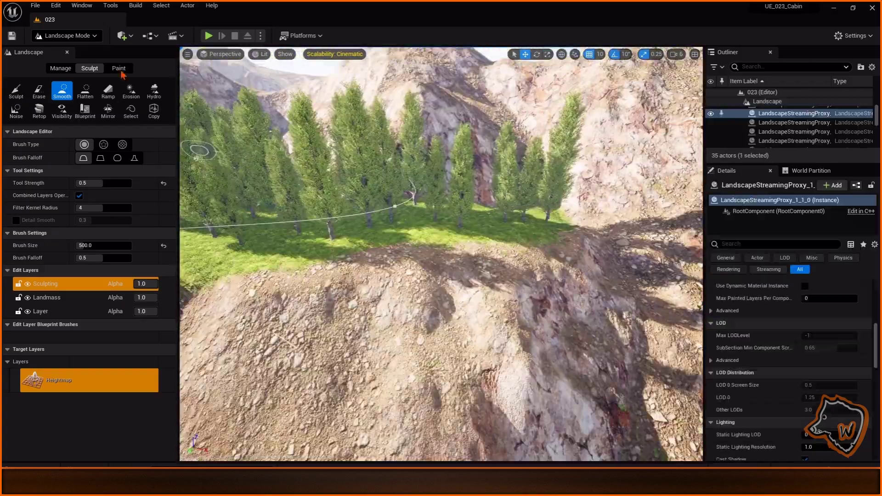
click(118, 68)
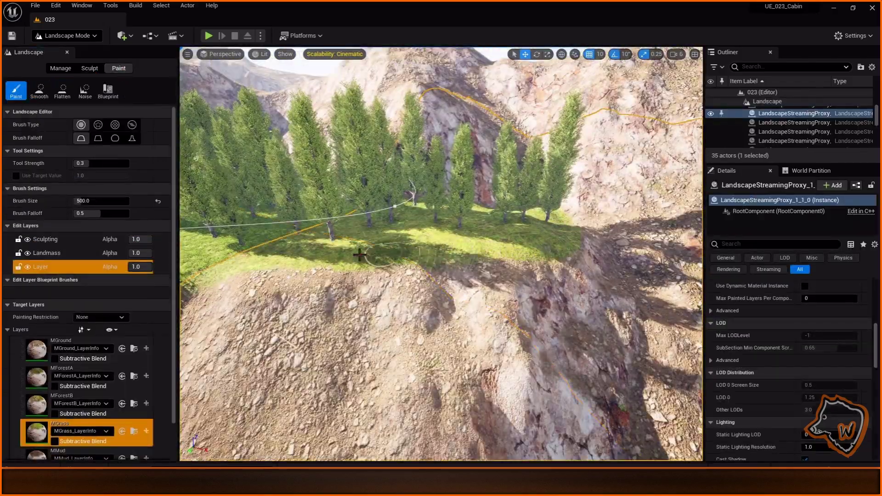
Step: Erase poplars from a hillside strip and paint an MGround dirt path through it
click(67, 36)
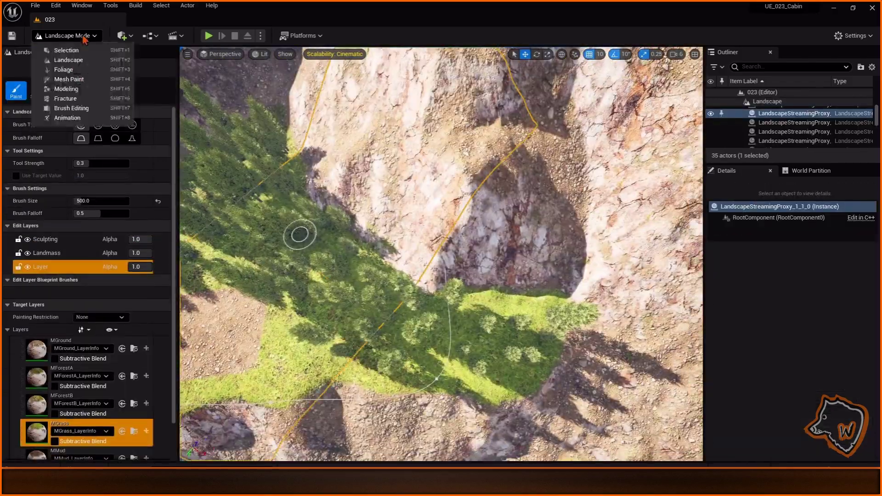
click(37, 70)
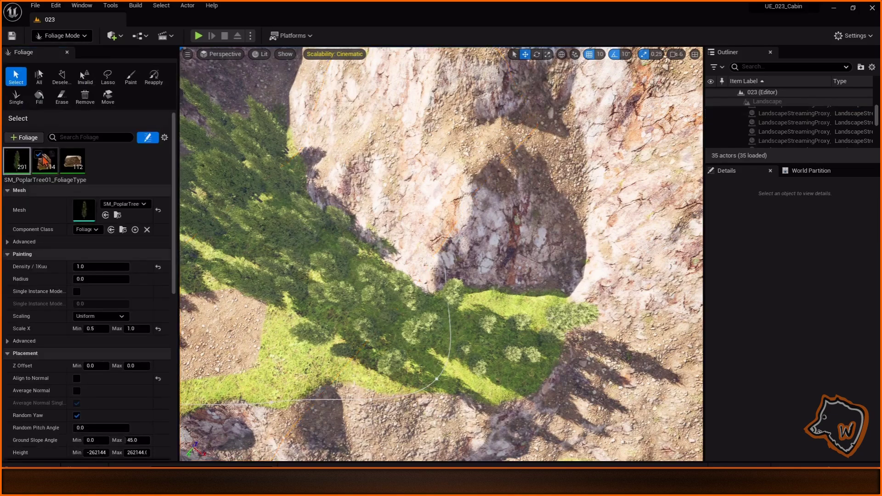
click(62, 96)
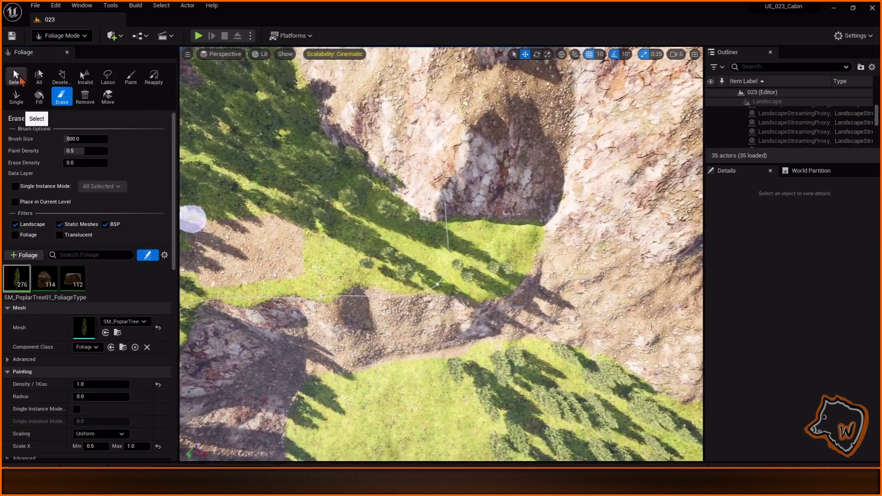
click(67, 35)
click(69, 58)
click(40, 350)
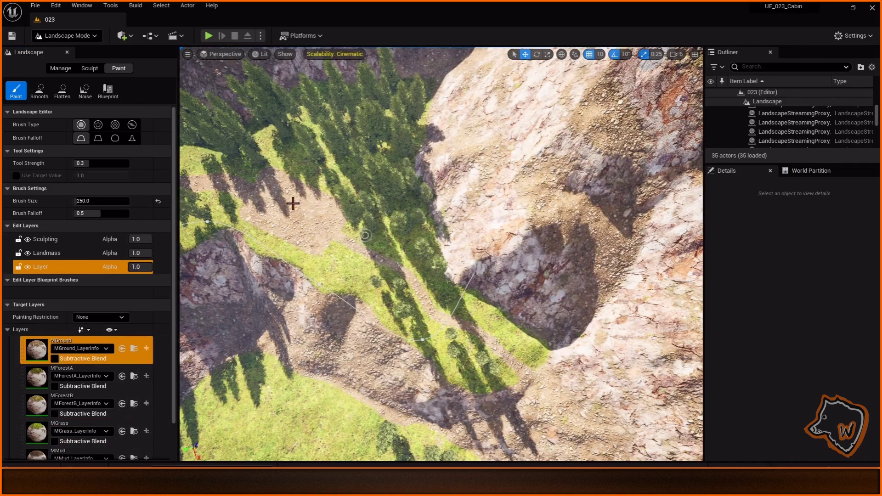
Step: Paint a few poplars back beside the path, then switch to single-instance placement
key(shift+3)
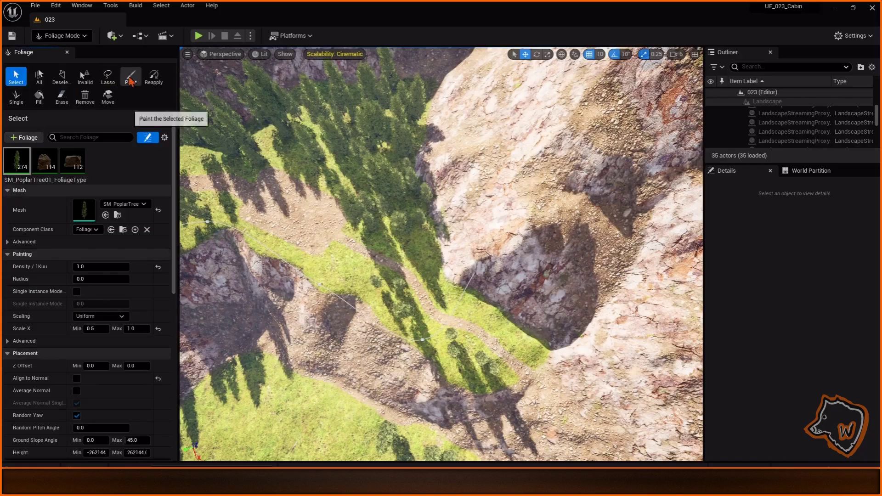
drag(398, 161, 466, 305)
click(16, 97)
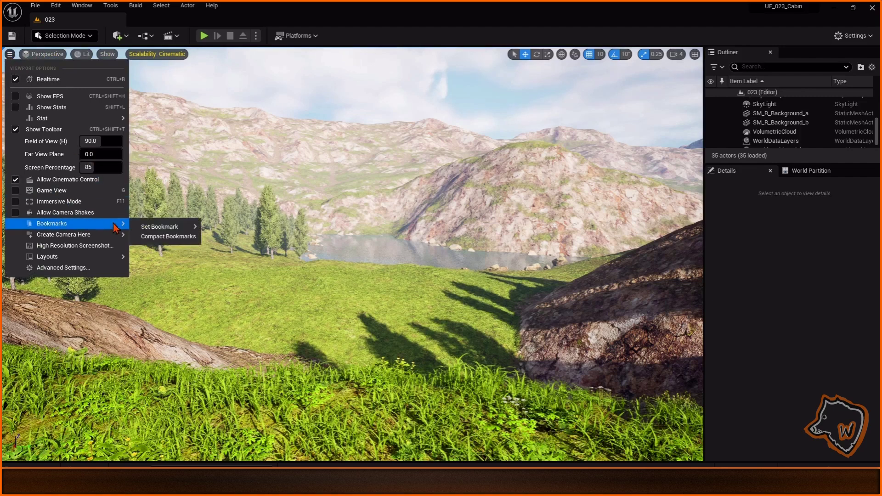
Step: Create a camera at the current view and fly it to look across the meadow
click(156, 235)
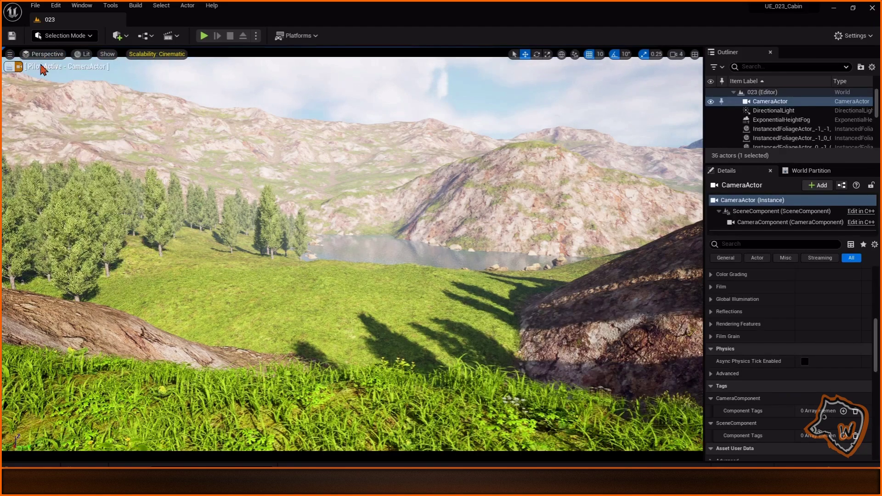
click(44, 57)
click(51, 187)
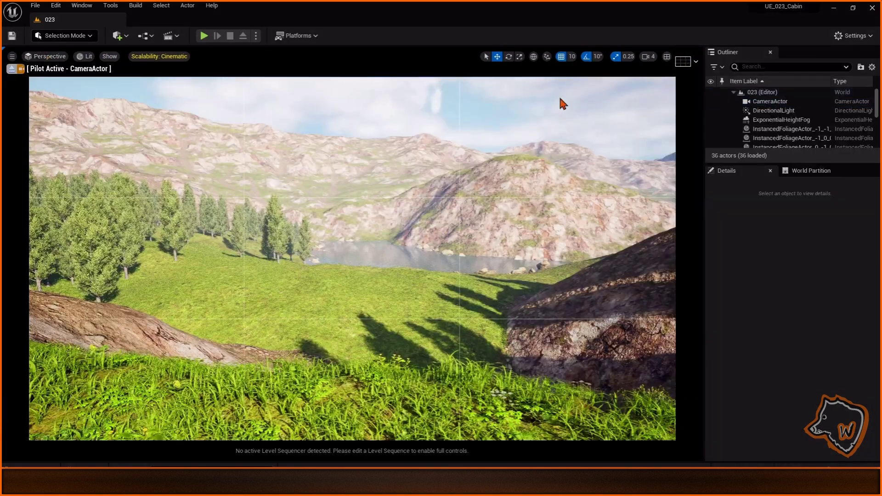
click(509, 160)
right_drag(510, 160, 510, 223)
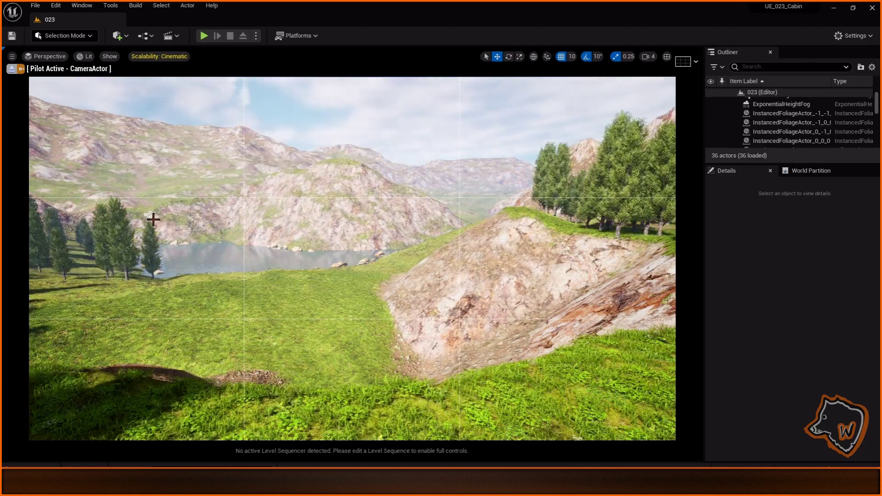
Step: Rotate the DirectionalLight sun low to cast long tree shadows
key(ctrl+l)
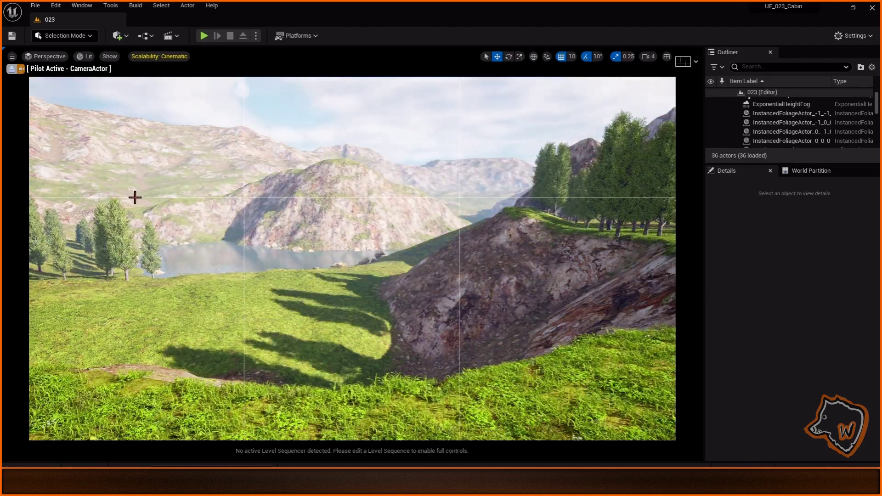
drag(790, 163, 790, 257)
scroll(774, 118, up, 2)
click(761, 111)
scroll(781, 317, up, 5)
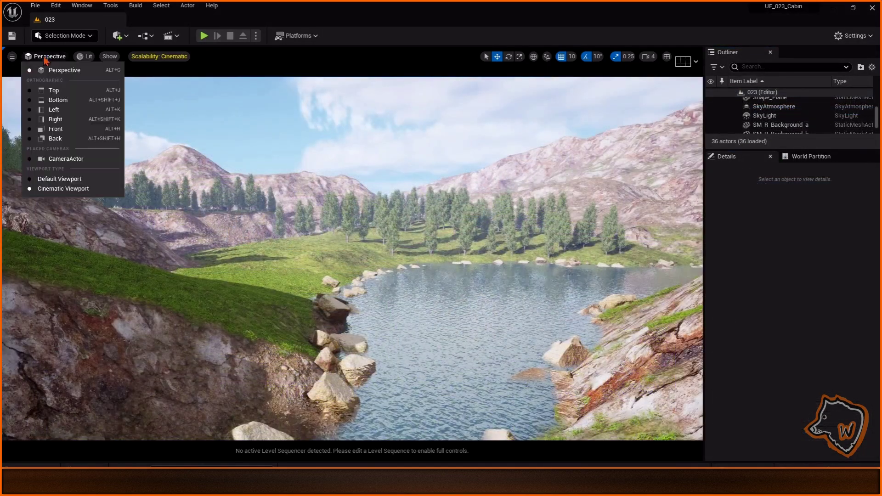
click(12, 56)
Step: Create CameraActor2 at the current view and look through it
mouse_move(69, 229)
click(166, 229)
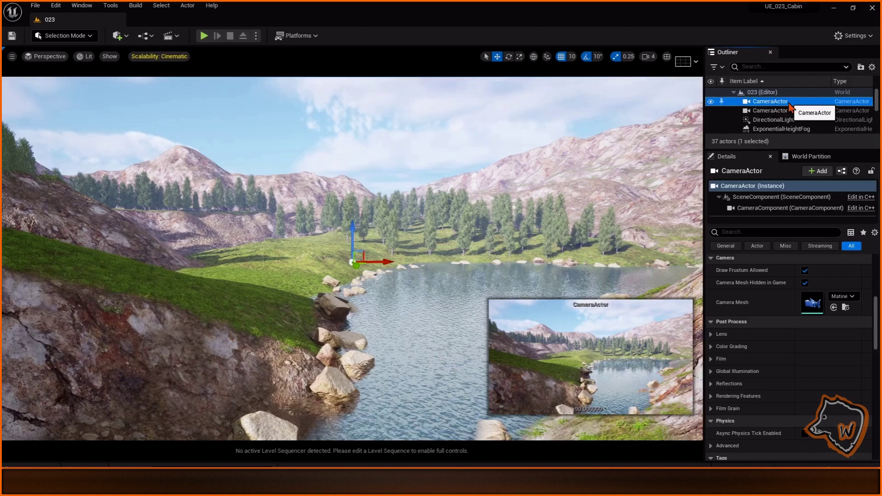
click(772, 111)
click(45, 56)
click(74, 172)
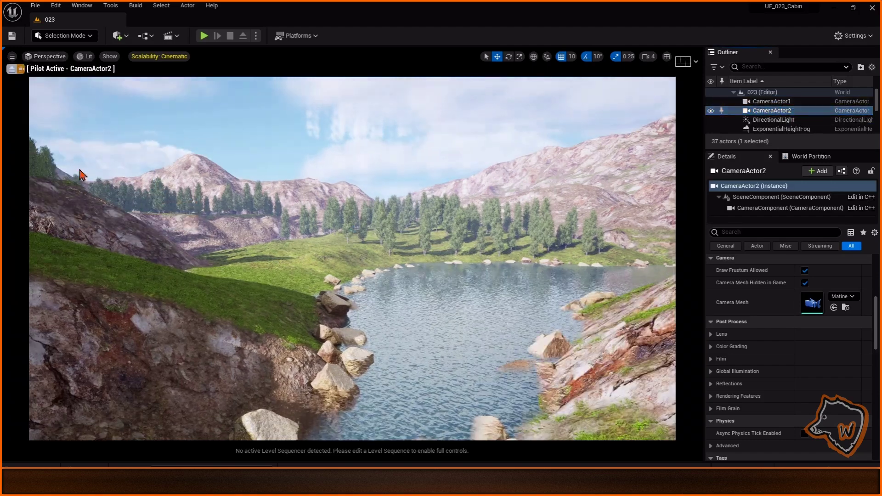
Step: Raise CameraActor2 to frame the lake from above using the rule-of-thirds grid
click(695, 61)
click(685, 92)
drag(491, 215, 490, 202)
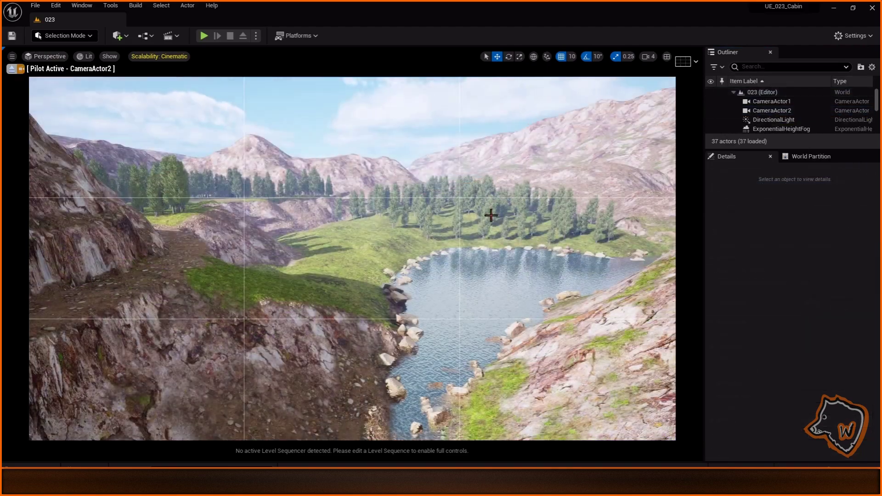
click(696, 61)
click(696, 107)
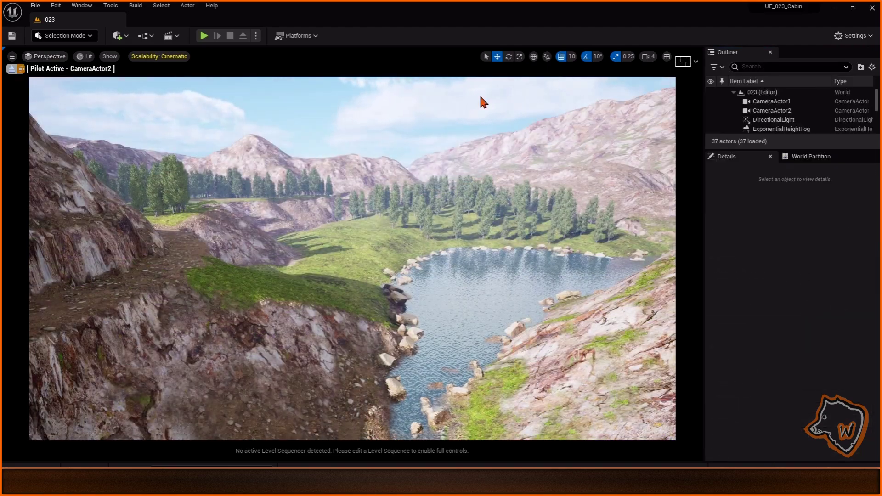
Step: Set the ExponentialHeightFog scattering distribution to 1.0, then select the SkyLight
click(781, 128)
text(1)
key(Return)
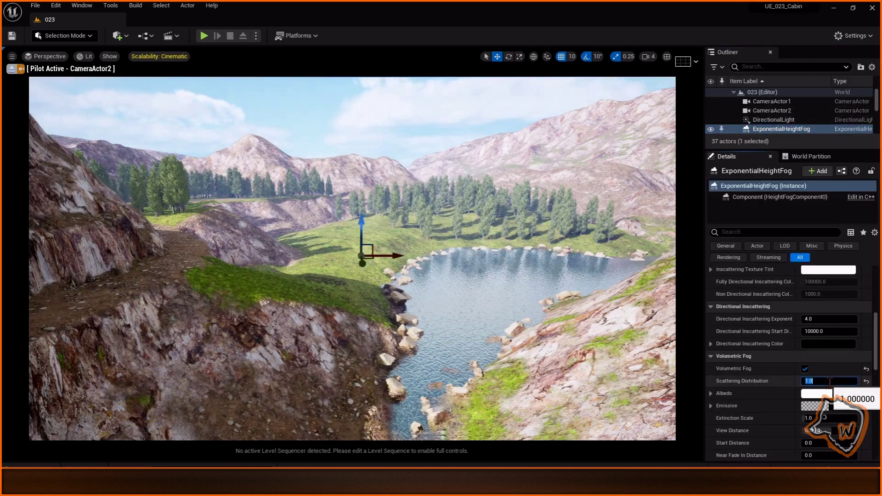
key(Escape)
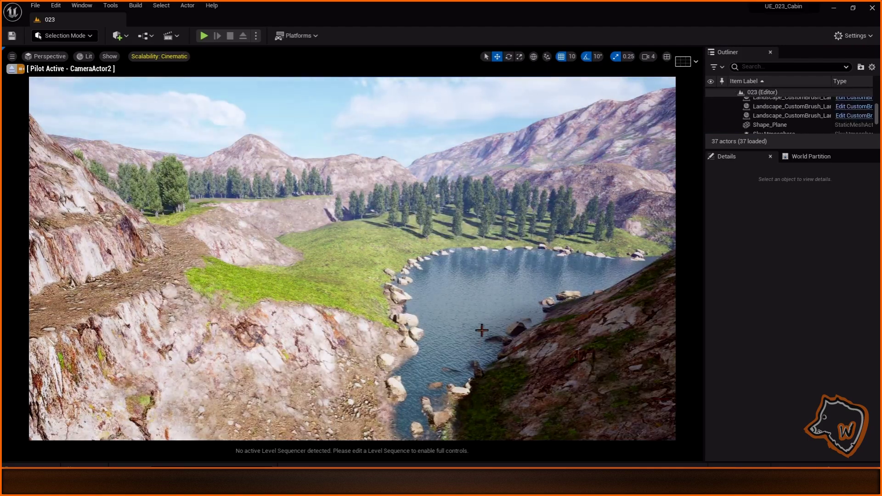
click(765, 160)
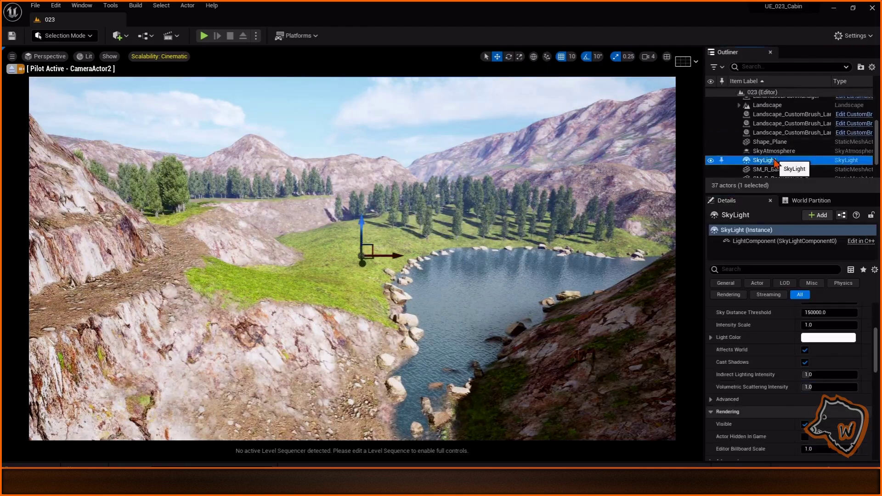
scroll(780, 349, up, 3)
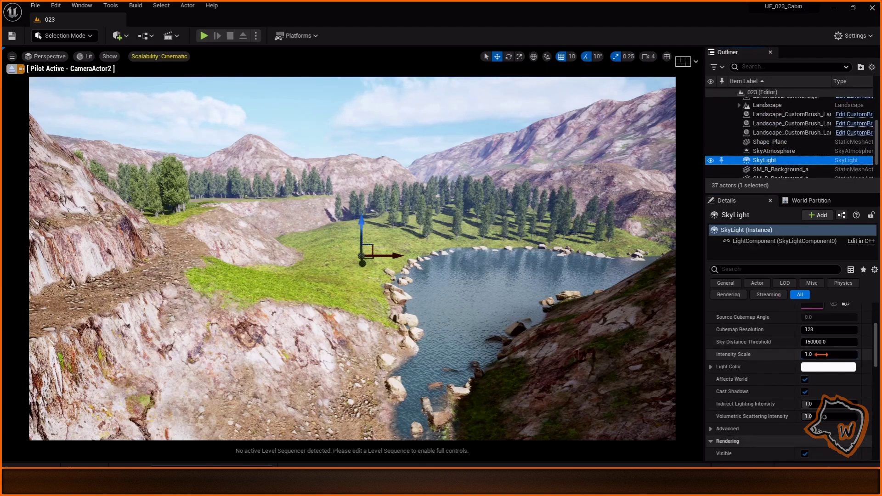
Step: Set the sky light's Intensity Scale to 2.0
click(822, 354)
text(2)
key(Return)
key(Escape)
Step: Add a Post Process Volume to the level and enable its Vignette Intensity override
click(118, 35)
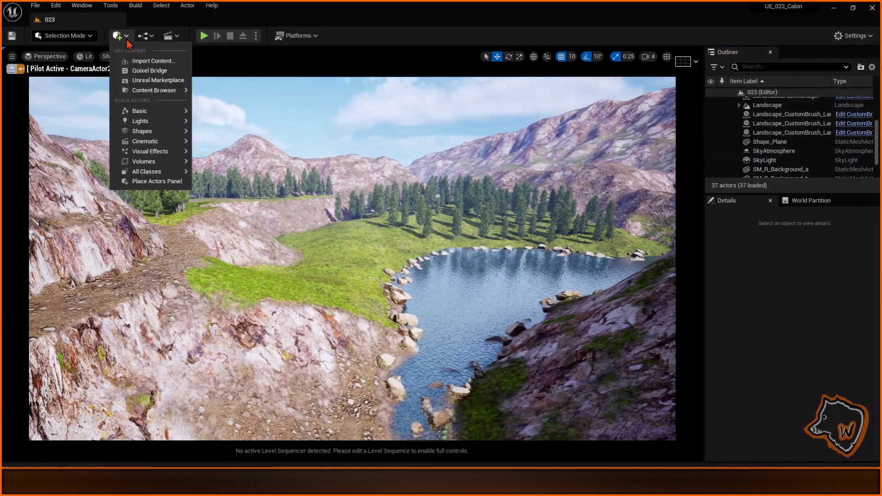
click(235, 156)
scroll(710, 354, down, 1)
click(710, 354)
click(726, 364)
Step: Enable the Color Grading global Contrast override and enter its value (1.5, then 1.20)
scroll(822, 364, down, 3)
click(711, 311)
click(727, 336)
click(718, 335)
click(753, 406)
text(1.5)
key(Return)
text(1.20)
key(Return)
Step: Set the midtones Contrast value to 1.11
scroll(753, 407, down, 4)
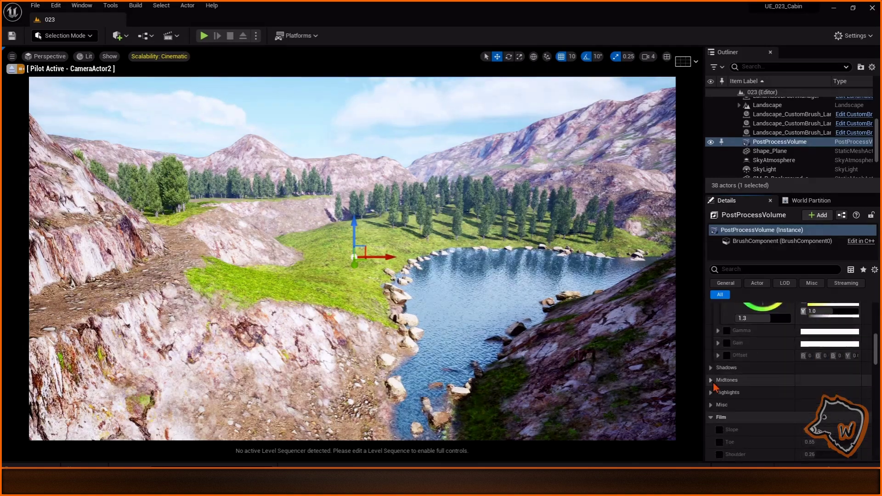
click(717, 375)
scroll(735, 404, down, 2)
double_click(762, 415)
text(1.11)
key(Return)
Step: Set contrast to 1.3, then enable the global Saturation override and select its value
scroll(760, 405, down, 1)
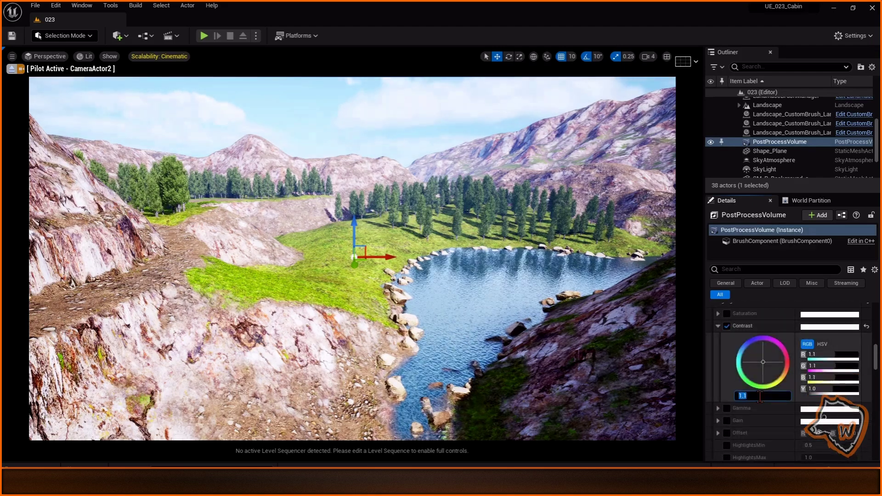
text(1.3)
key(Return)
scroll(781, 395, down, 3)
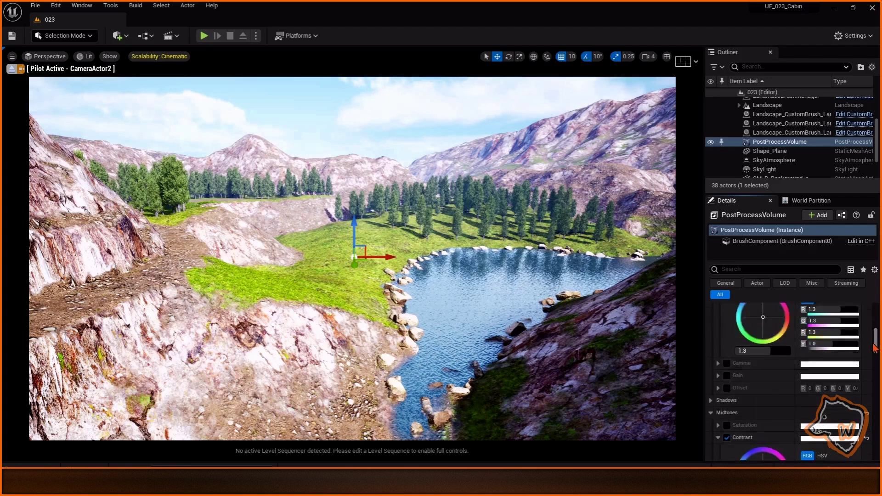
drag(874, 363, 875, 344)
click(718, 316)
click(759, 386)
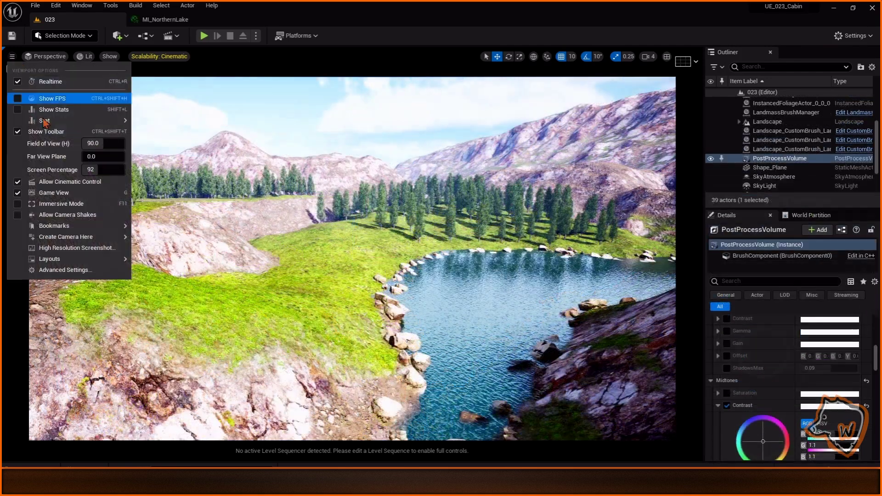
Step: Open the High Resolution Screenshot settings from the viewport options
click(41, 243)
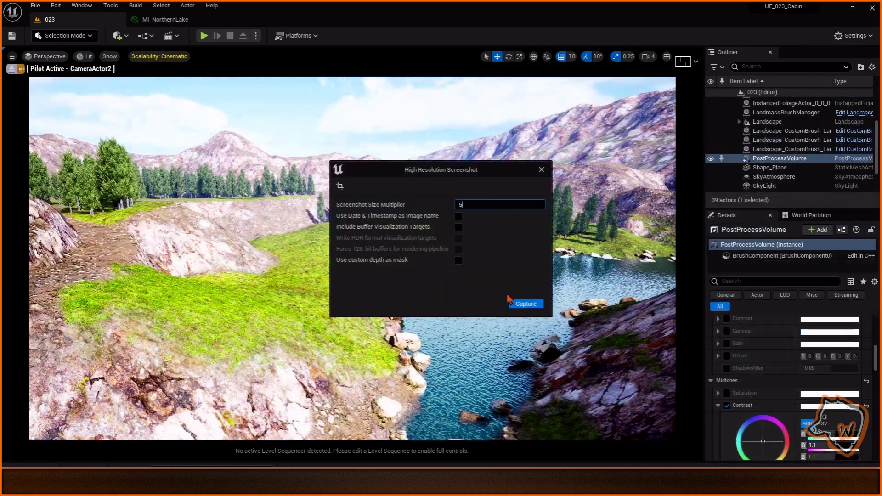